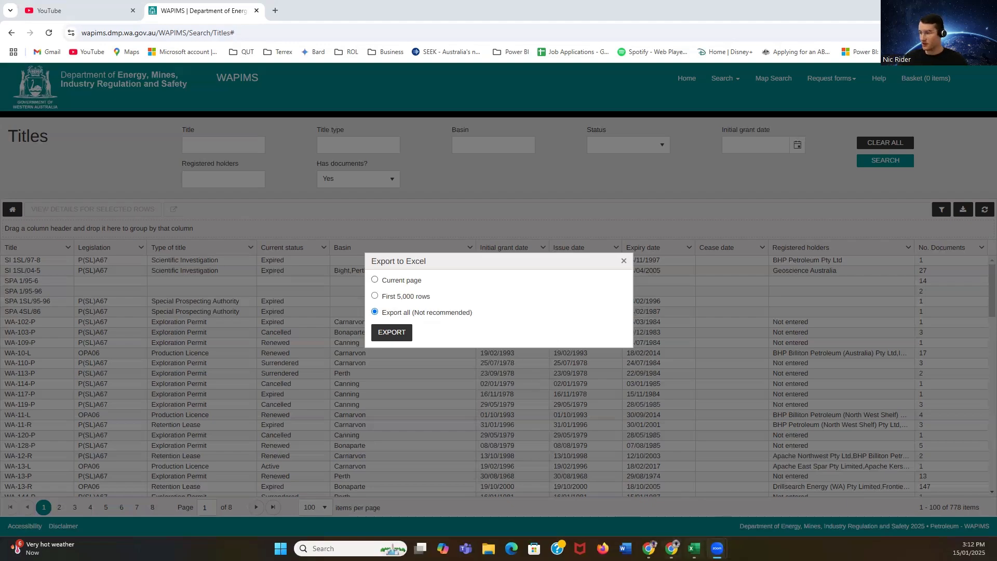
Switch to the blank Excel workbook and launch the Power Query Editor.
{"action": "left_click", "coordinate": [694, 549]}
{"action": "left_click", "coordinate": [27, 131]}
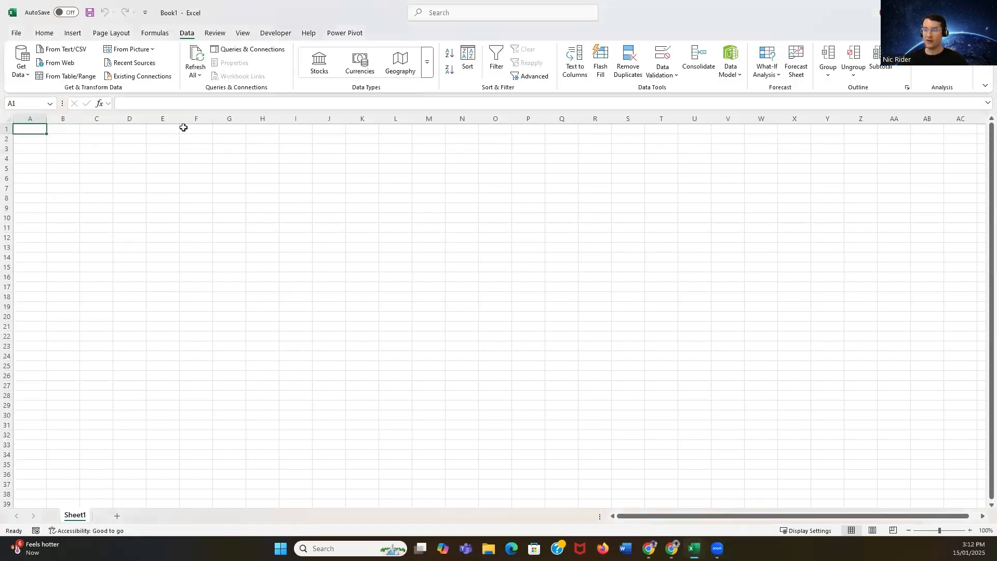
{"action": "left_click", "coordinate": [27, 73]}
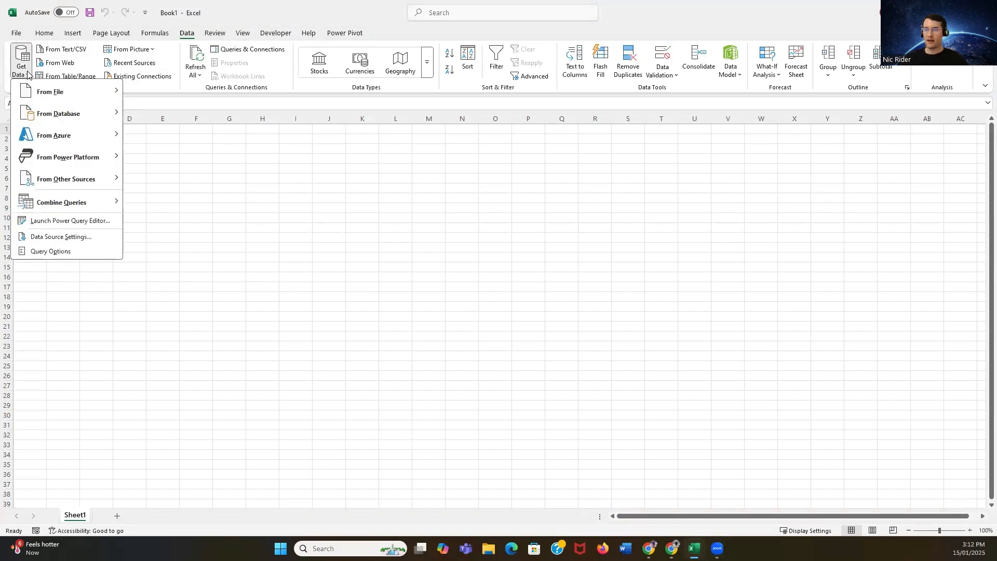
{"action": "left_click", "coordinate": [78, 221]}
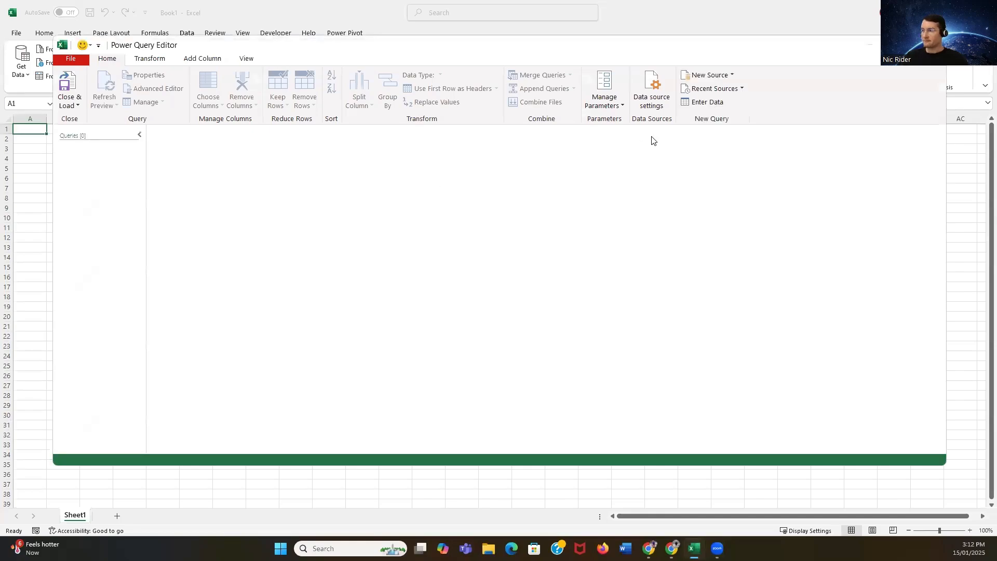
Add the Excel workbook "Lease Status of Historical Petroleum Titles" from the Documents folder as a new query source.
{"action": "left_click", "coordinate": [706, 77]}
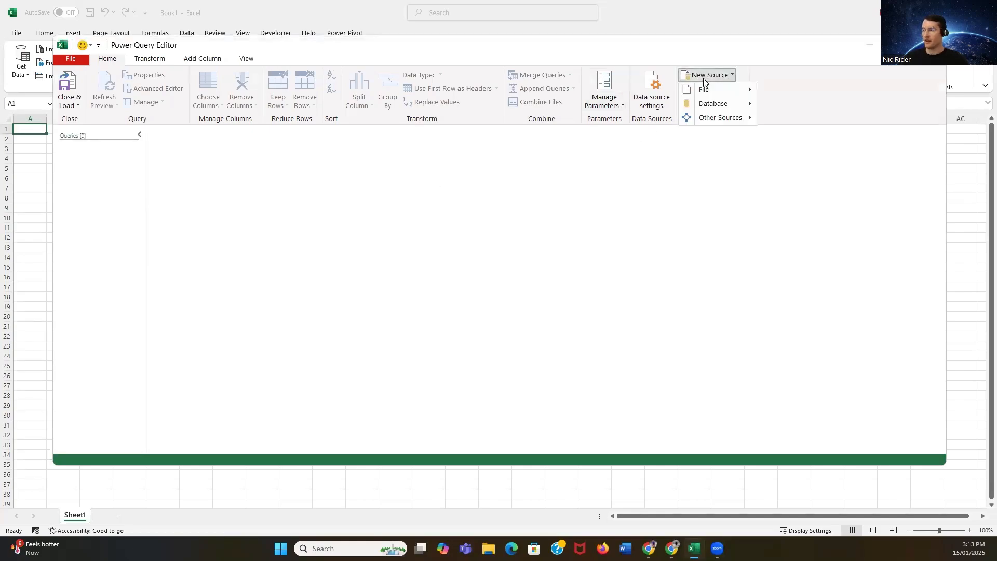
{"action": "mouse_move", "coordinate": [705, 91]}
{"action": "left_click", "coordinate": [797, 103]}
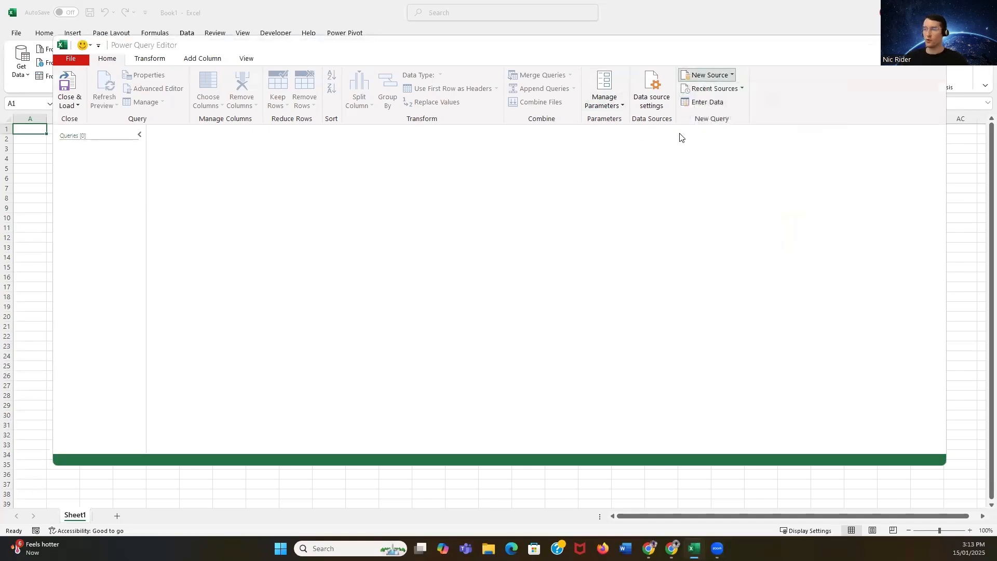
{"action": "scroll", "coordinate": [202, 153], "scroll_direction": "down", "scroll_amount": 3}
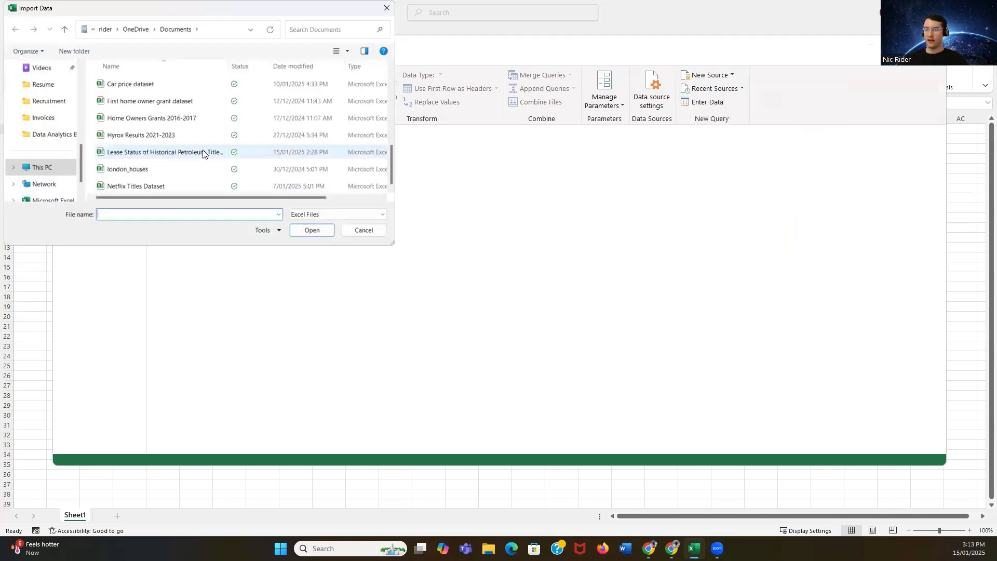
{"action": "double_click", "coordinate": [202, 151]}
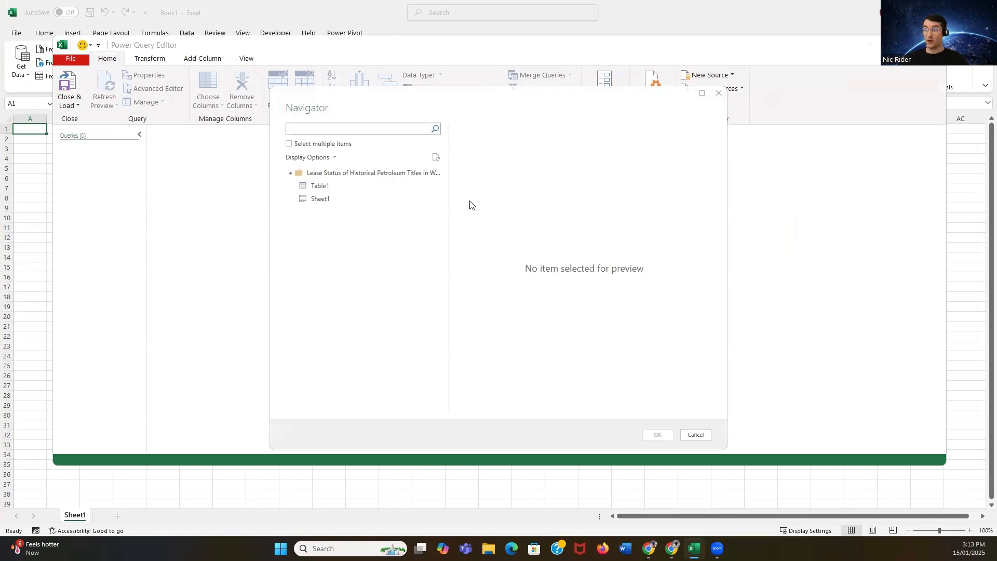
Preview Table1, import it as a query, and maximize the Power Query Editor window.
{"action": "left_click", "coordinate": [312, 186]}
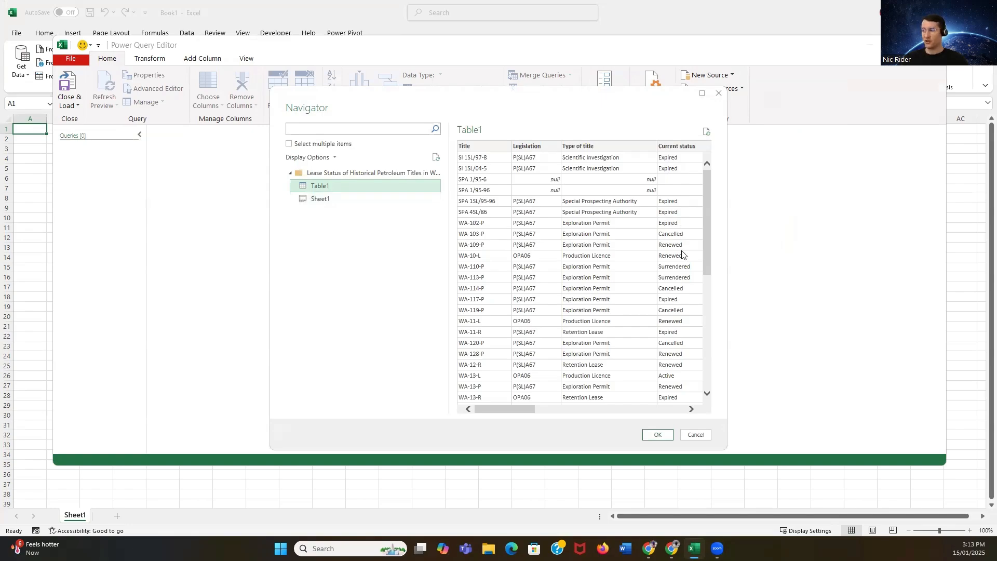
{"action": "scroll", "coordinate": [689, 274], "scroll_direction": "down", "scroll_amount": 1}
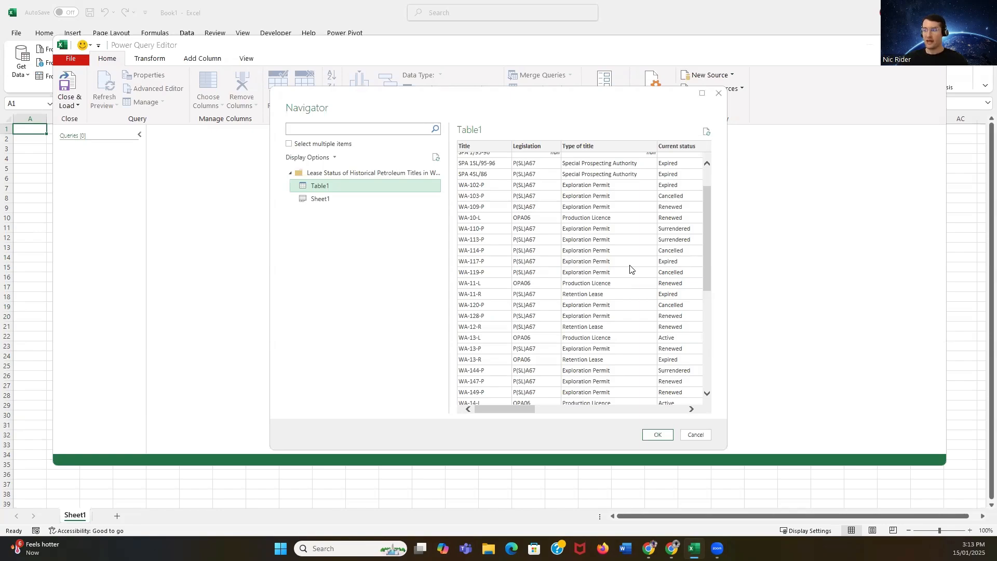
{"action": "scroll", "coordinate": [664, 233], "scroll_direction": "up", "scroll_amount": 1}
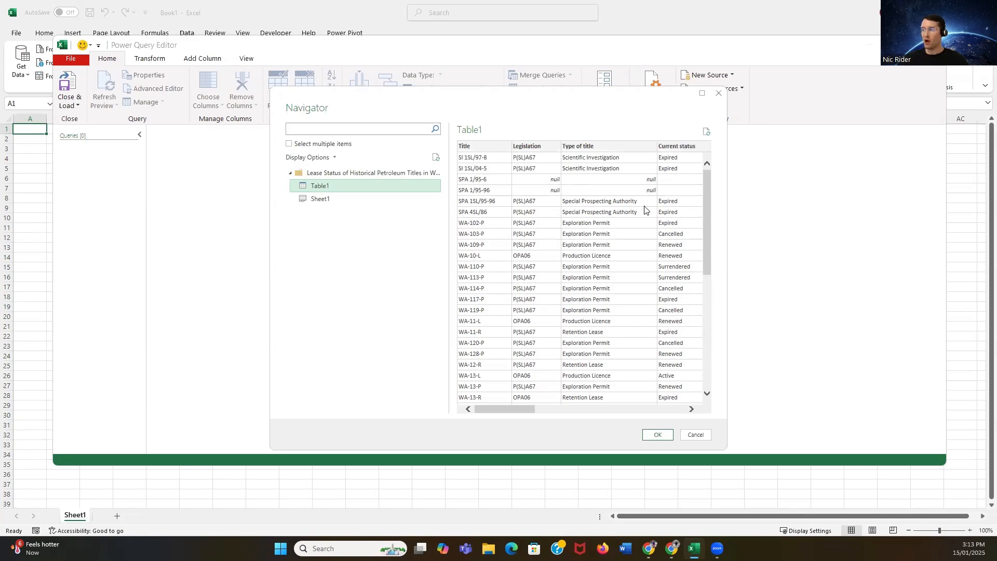
{"action": "left_click", "coordinate": [657, 435]}
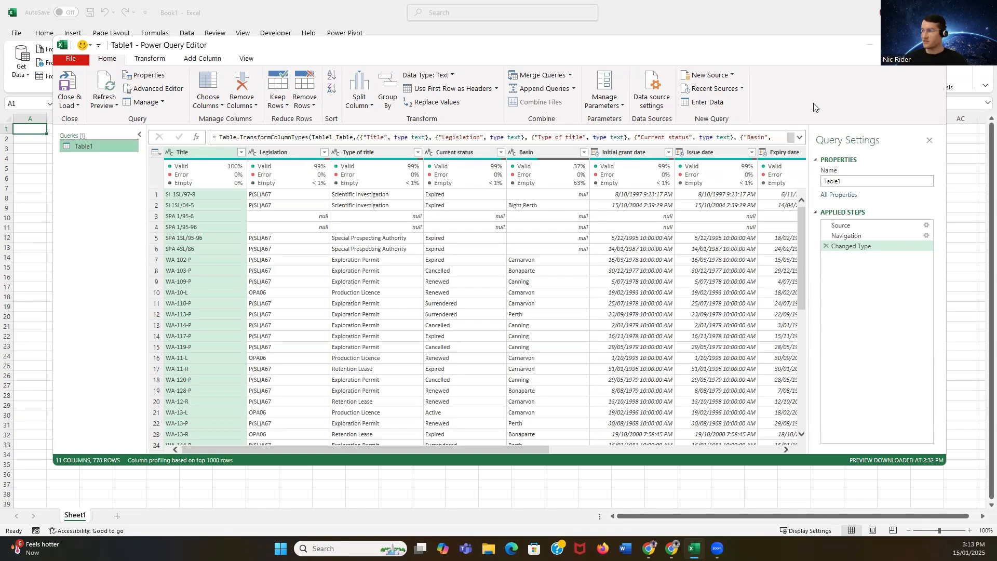
{"action": "left_click", "coordinate": [902, 46]}
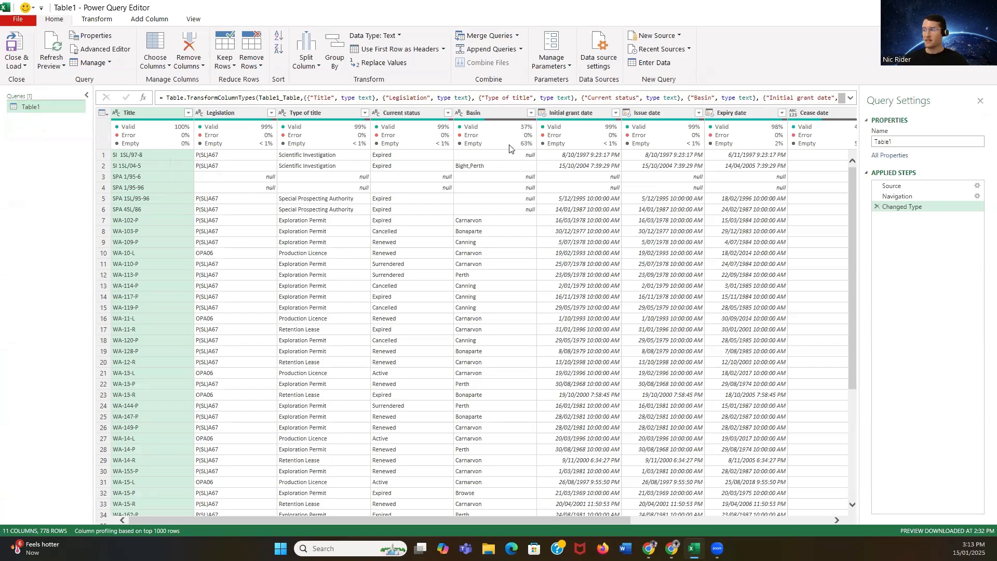
Remove the rows with an empty value in the Current status column and check its column quality.
{"action": "mouse_move", "coordinate": [511, 149]}
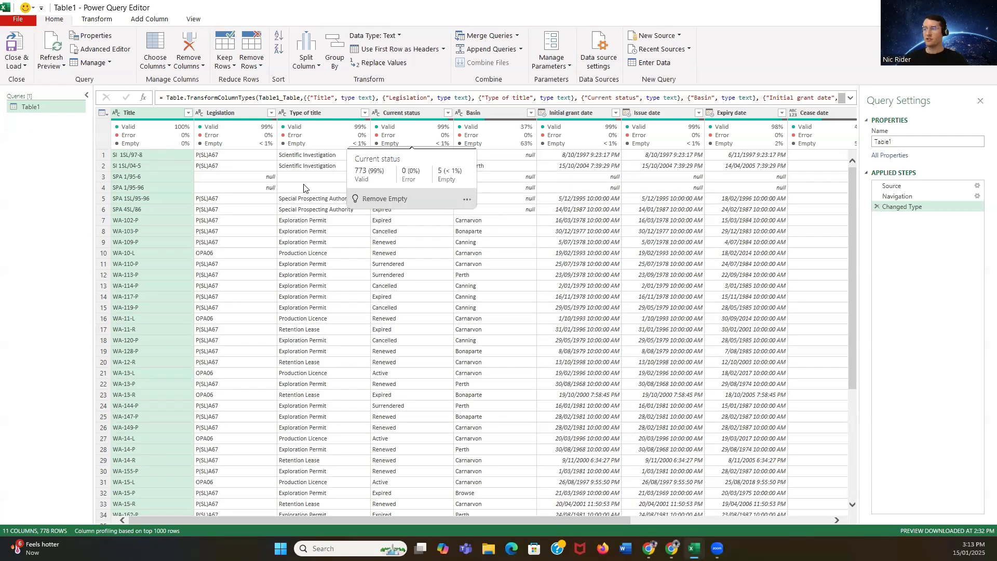
{"action": "left_click", "coordinate": [448, 113]}
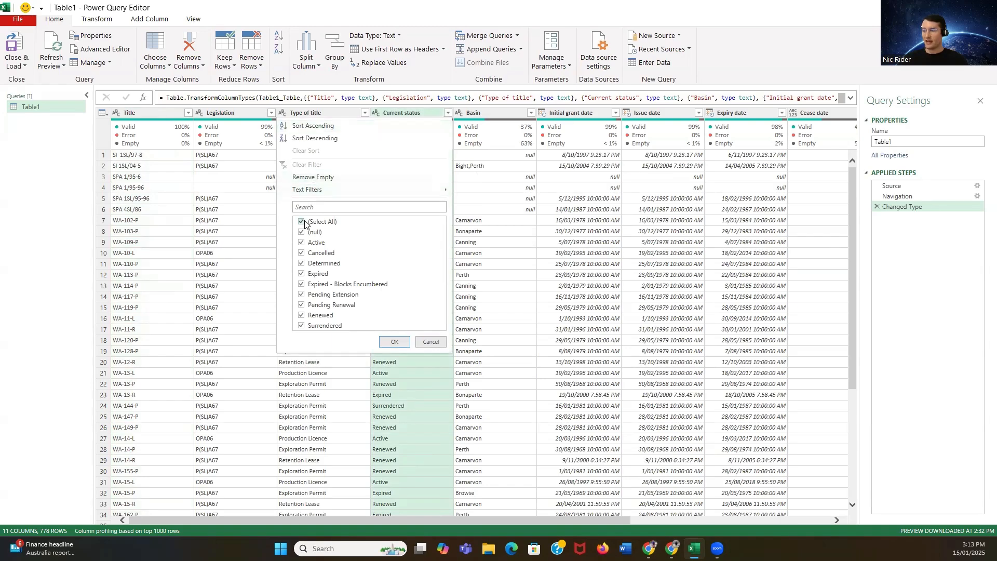
{"action": "left_click", "coordinate": [322, 177]}
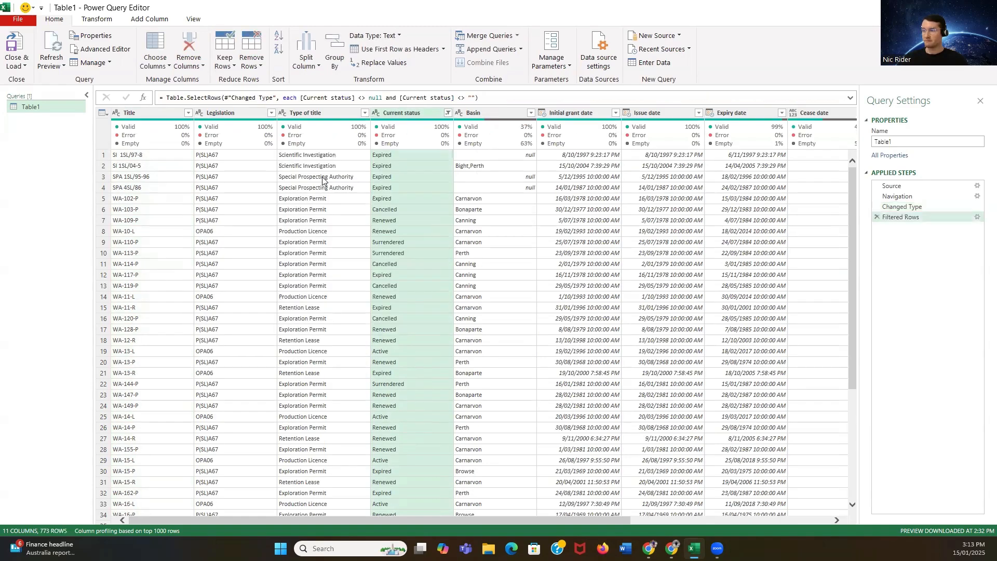
{"action": "mouse_move", "coordinate": [440, 144]}
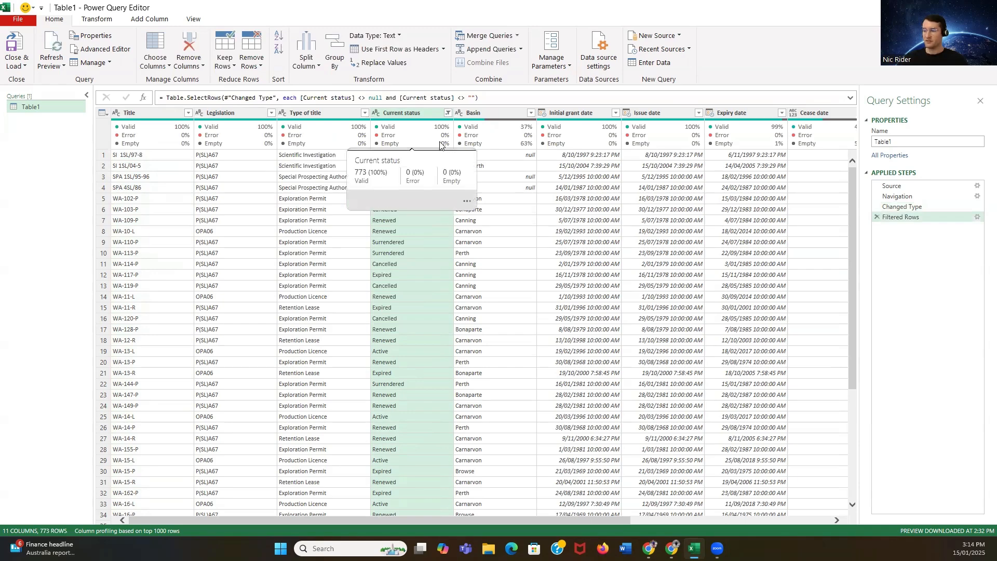
Filter the Current status column to only Active, and apply Remove Empty to the same column again.
{"action": "left_click", "coordinate": [448, 113]}
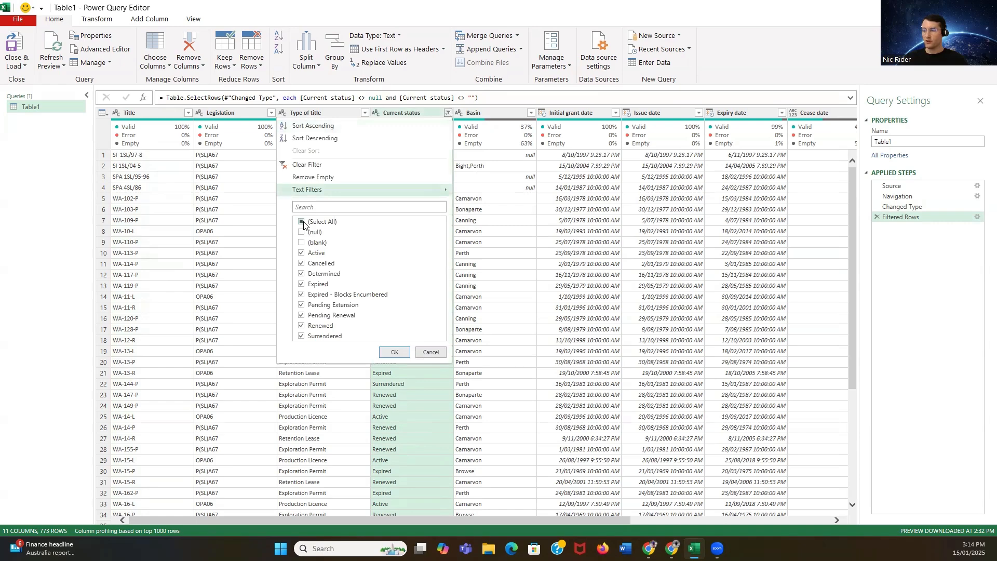
{"action": "left_click", "coordinate": [303, 222]}
{"action": "left_click", "coordinate": [302, 254]}
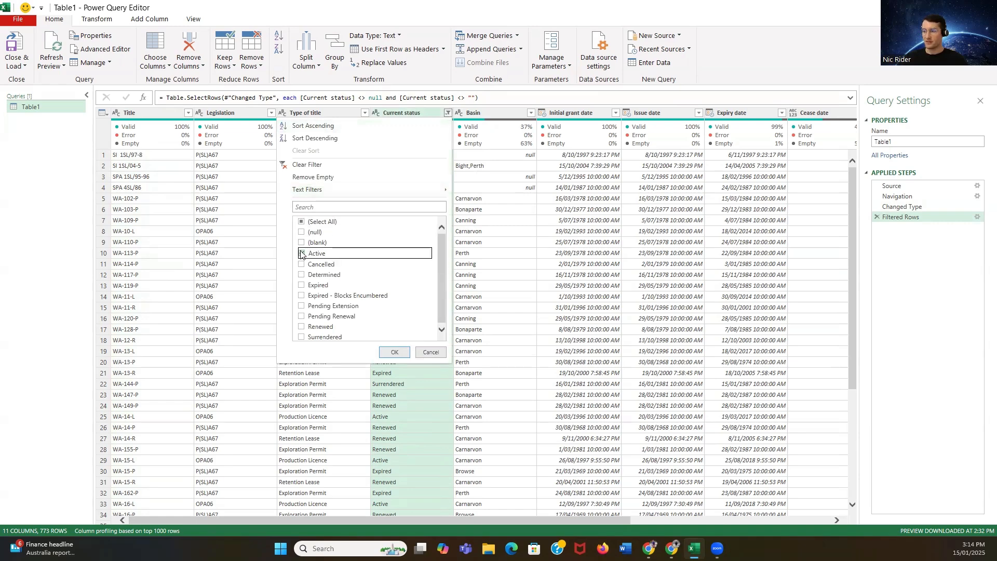
{"action": "left_click", "coordinate": [388, 351]}
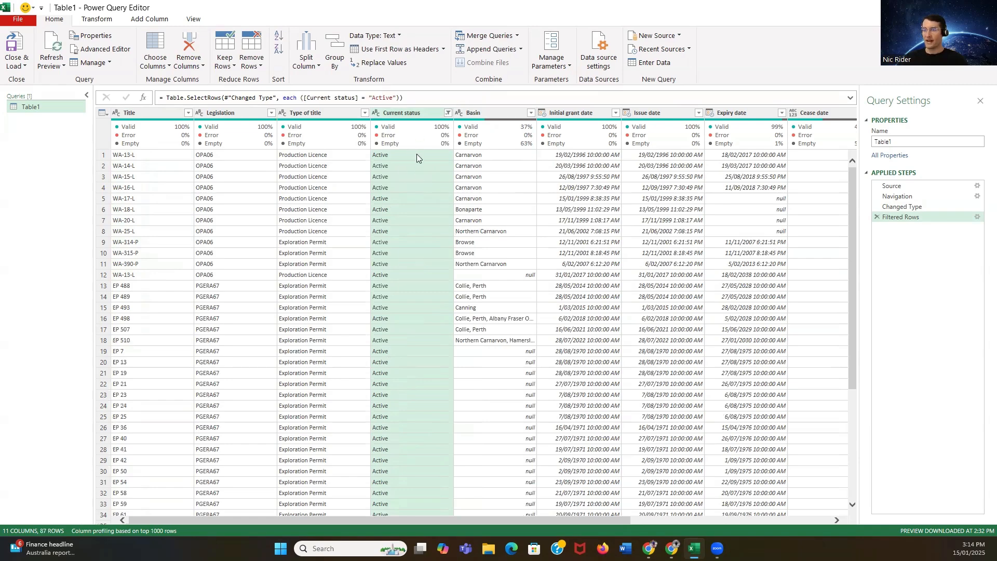
{"action": "left_click", "coordinate": [447, 113]}
{"action": "left_click", "coordinate": [355, 177]}
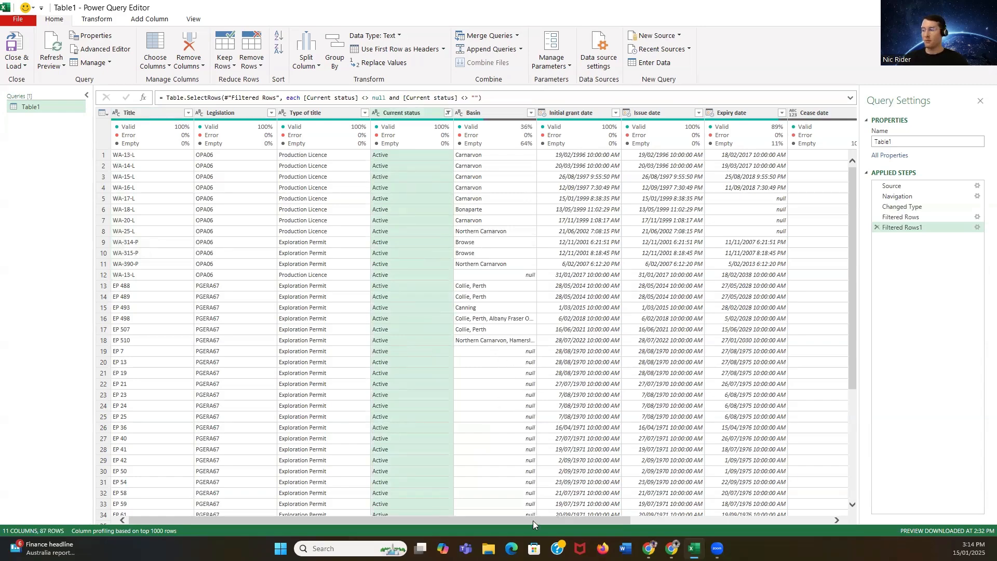
Review the remaining columns for empty values and remove the rows with an empty Basin.
{"action": "left_click_drag", "start_coordinate": [533, 520], "coordinate": [843, 508]}
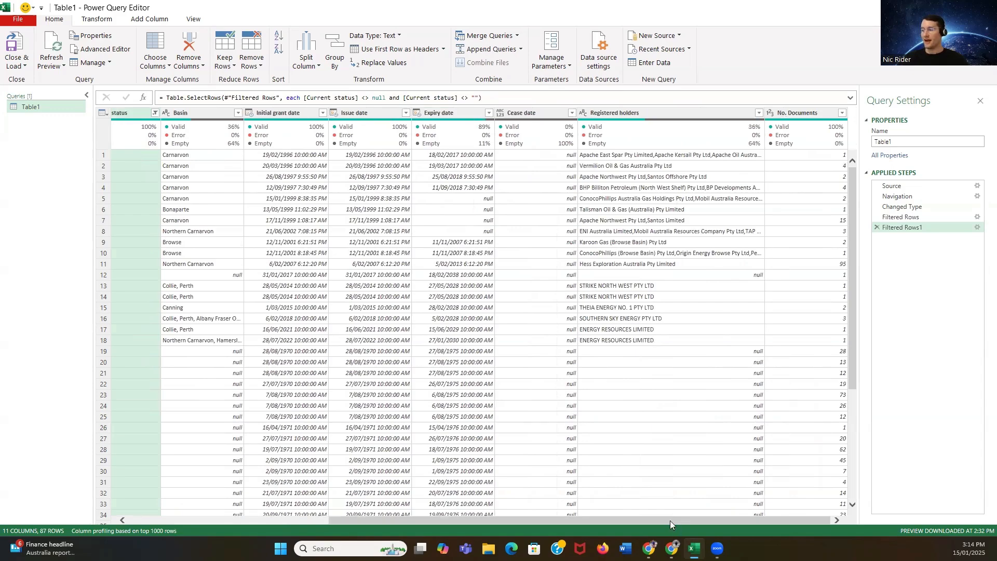
{"action": "left_click_drag", "start_coordinate": [670, 520], "coordinate": [449, 506]}
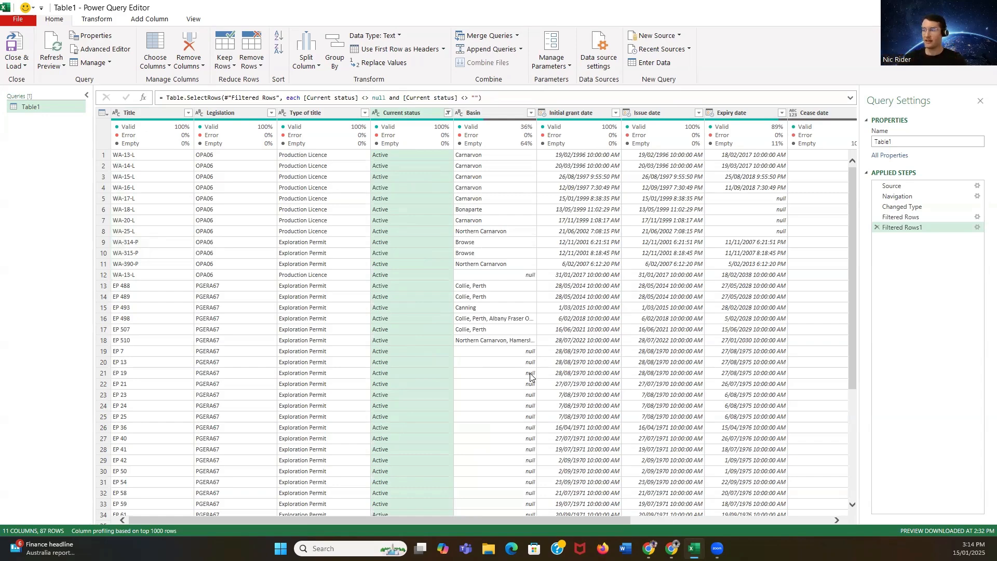
{"action": "left_click", "coordinate": [530, 113]}
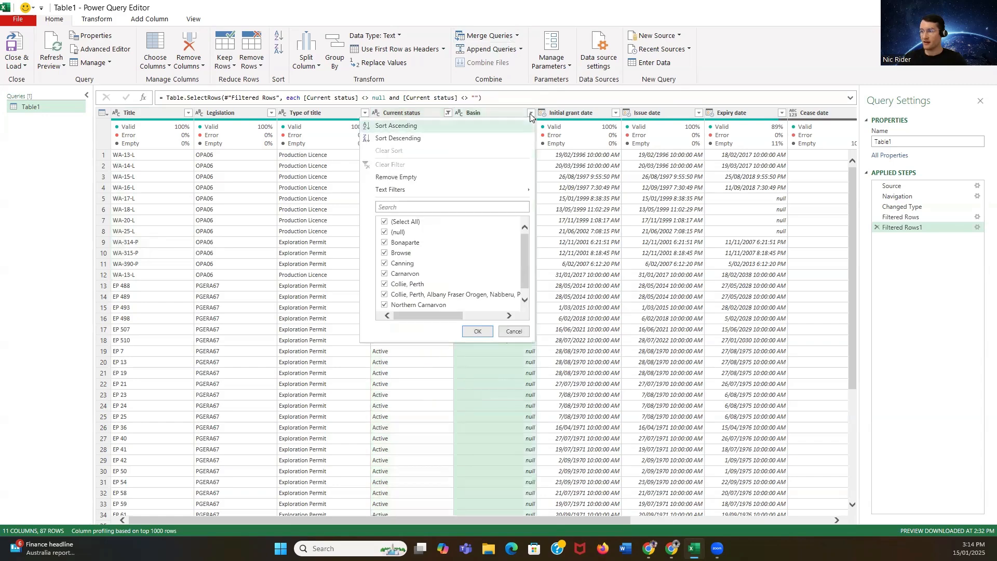
{"action": "left_click", "coordinate": [421, 178]}
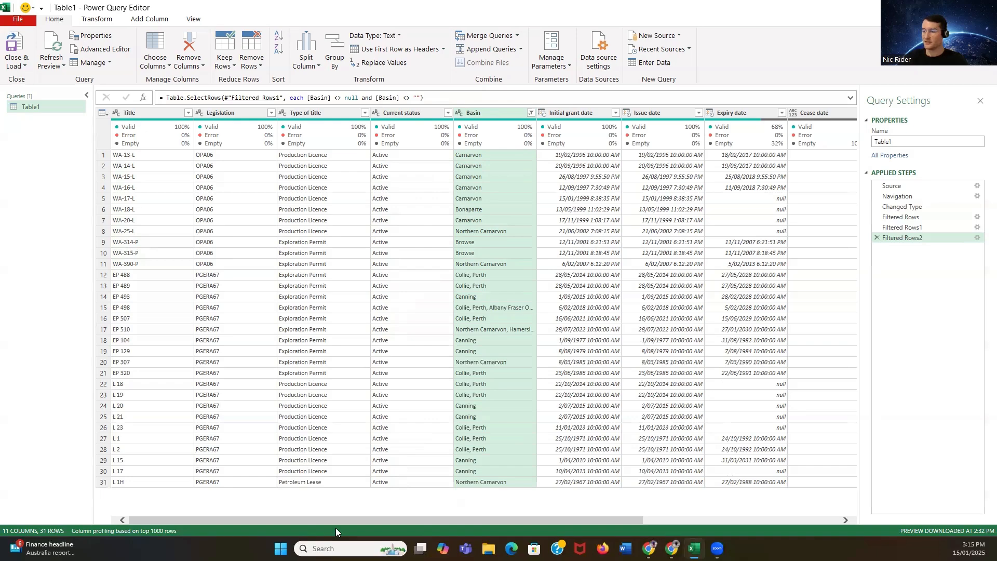
Remove the Initial grant date column from the query.
{"action": "left_click_drag", "start_coordinate": [335, 520], "coordinate": [444, 525]}
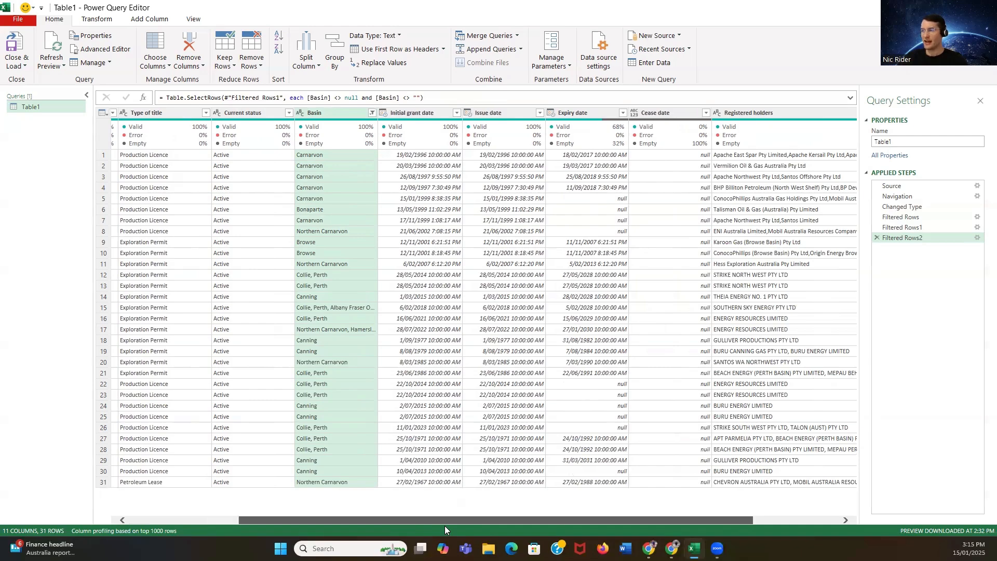
{"action": "left_click_drag", "start_coordinate": [444, 525], "coordinate": [414, 526]}
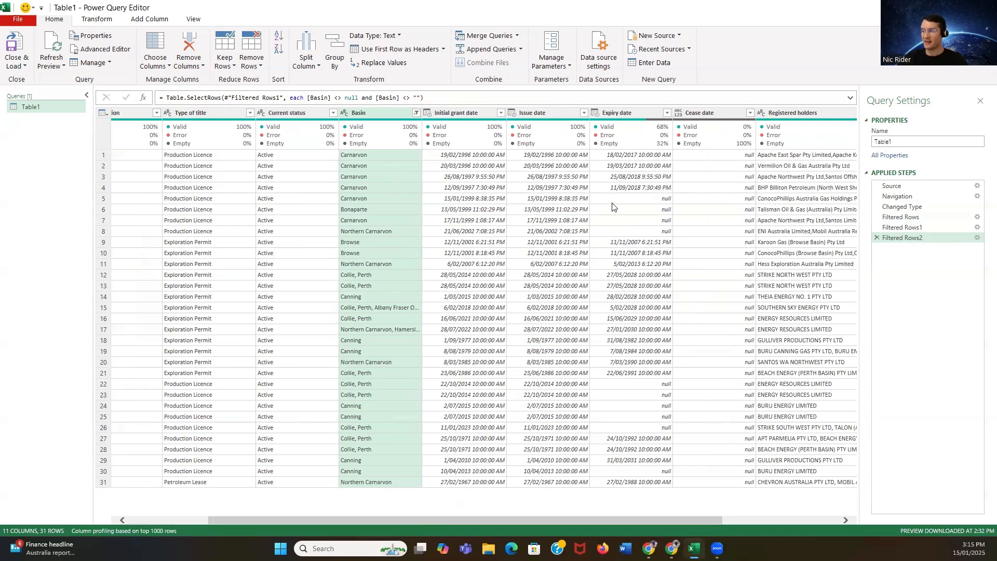
{"action": "left_click", "coordinate": [482, 113]}
{"action": "right_click", "coordinate": [587, 122]}
{"action": "left_click", "coordinate": [618, 144]}
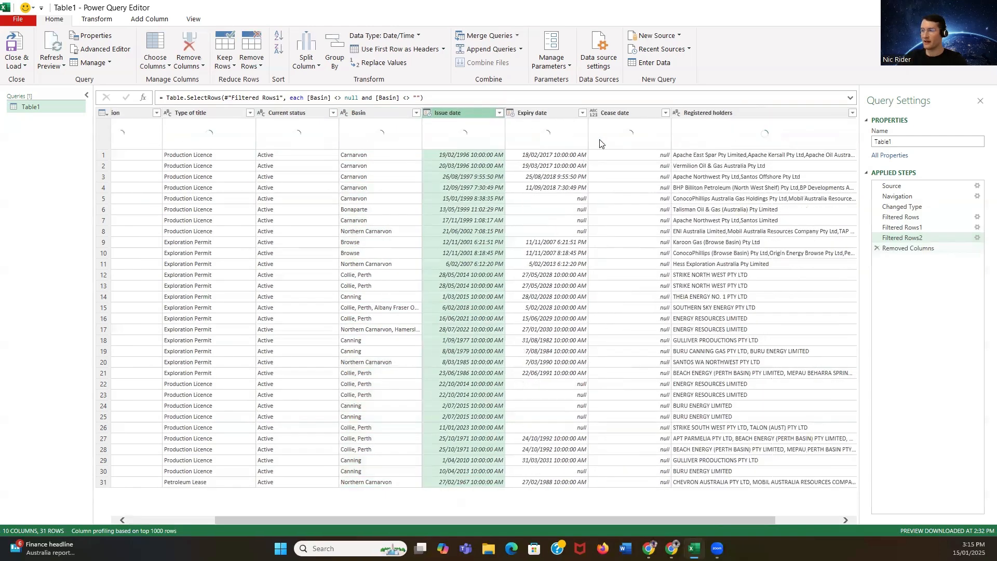
Remove the Cease date column from the query.
{"action": "left_click", "coordinate": [633, 112]}
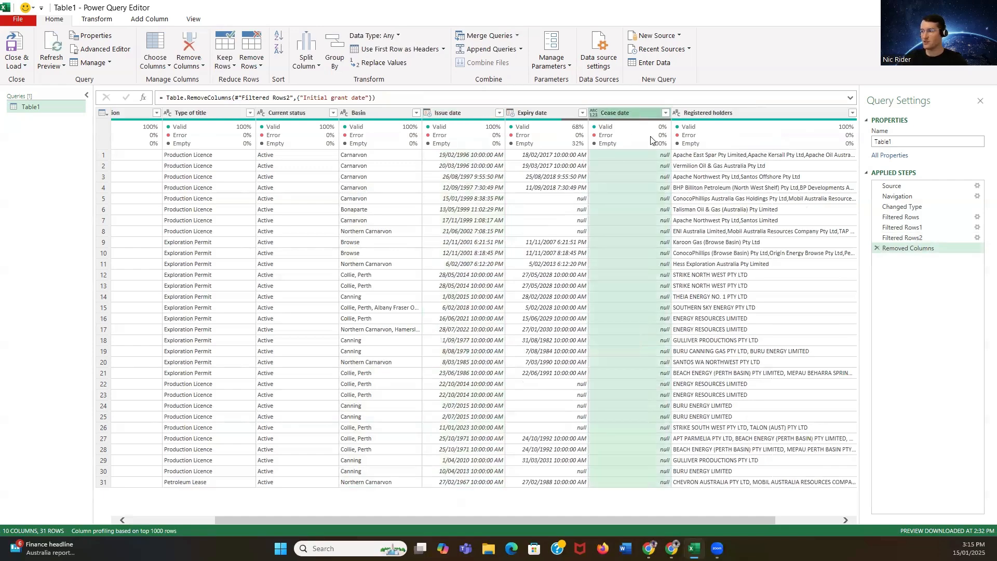
{"action": "right_click", "coordinate": [638, 113]}
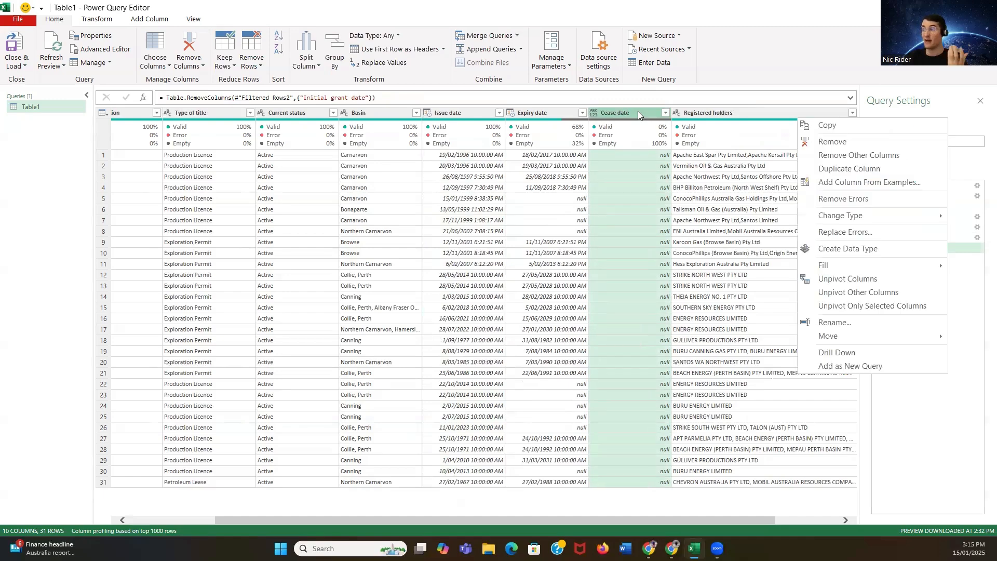
{"action": "left_click", "coordinate": [853, 143]}
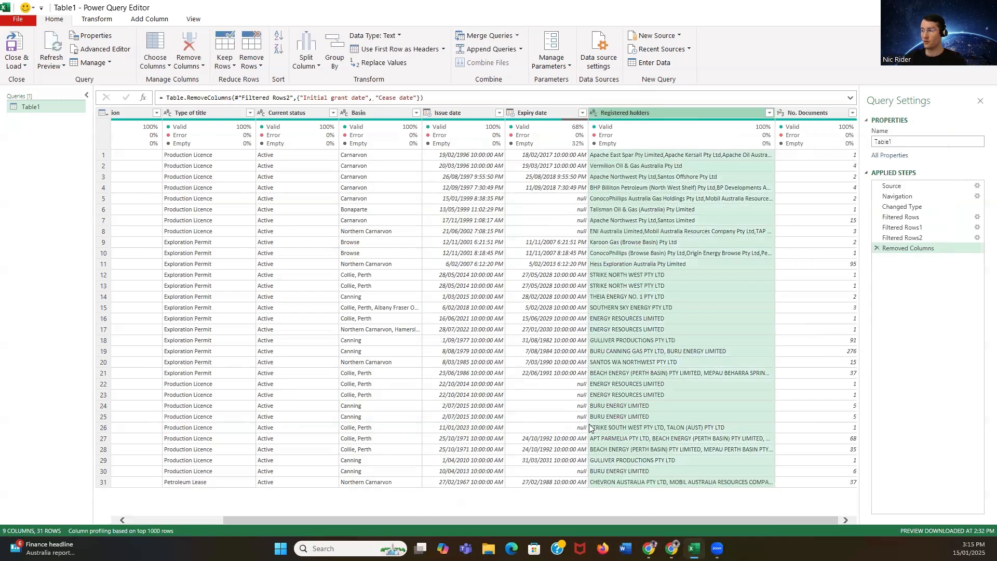
Split the Issue date column by number of characters, using 10 characters repeatedly.
{"action": "left_click_drag", "start_coordinate": [443, 518], "coordinate": [477, 520]}
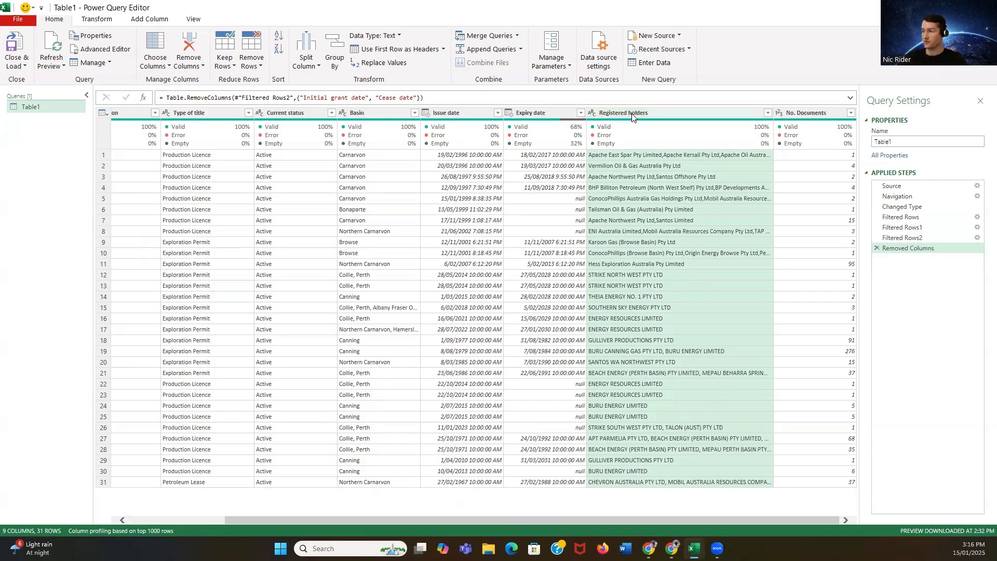
{"action": "left_click_drag", "start_coordinate": [446, 521], "coordinate": [300, 518]}
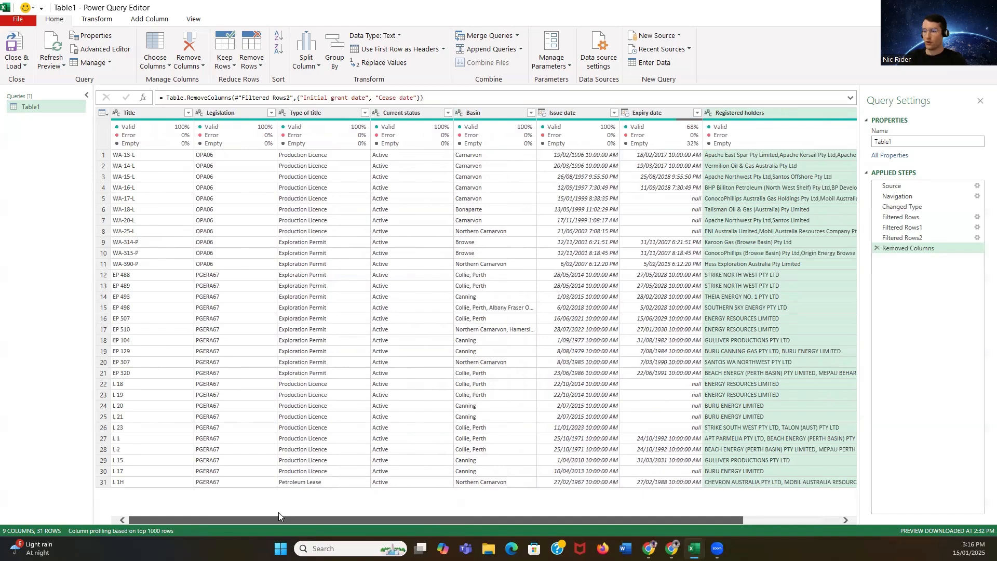
{"action": "left_click_drag", "start_coordinate": [278, 512], "coordinate": [364, 514]}
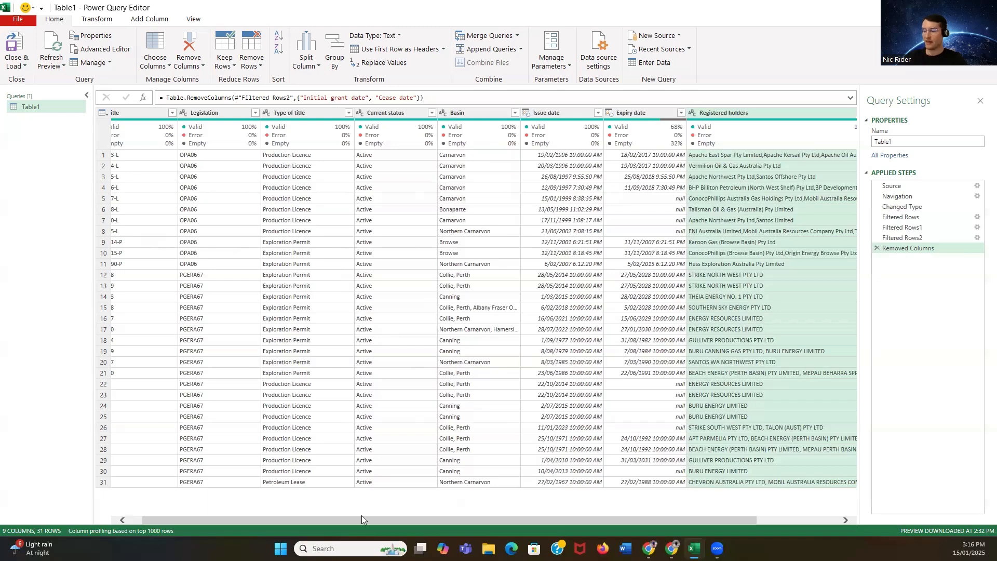
{"action": "left_click_drag", "start_coordinate": [358, 517], "coordinate": [441, 518]}
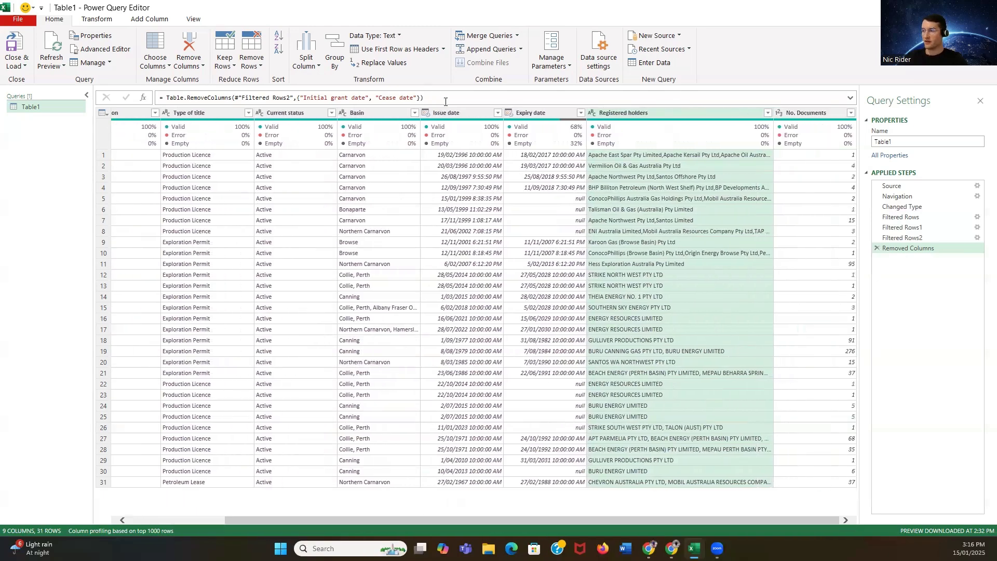
{"action": "left_click", "coordinate": [457, 112]}
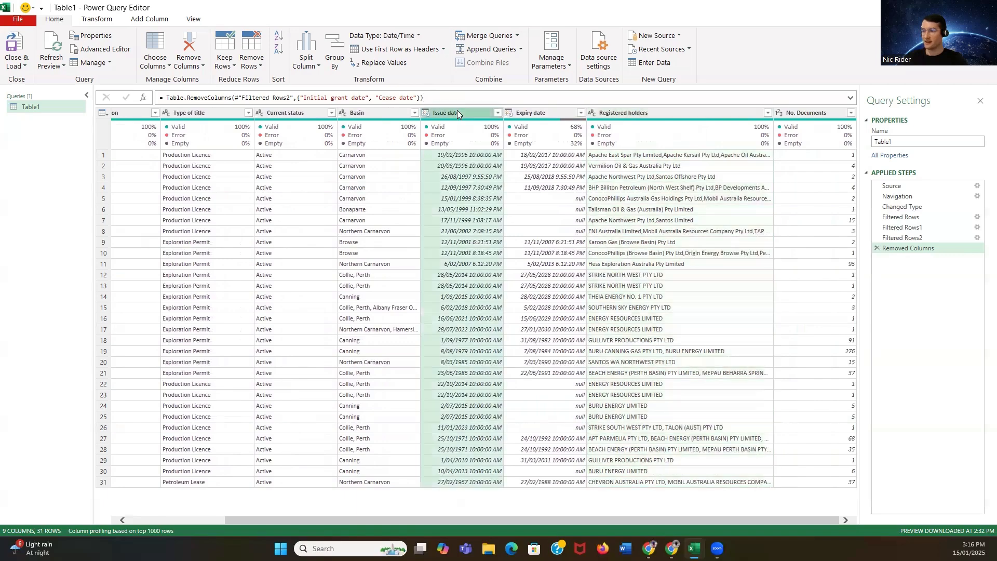
{"action": "left_click", "coordinate": [310, 69]}
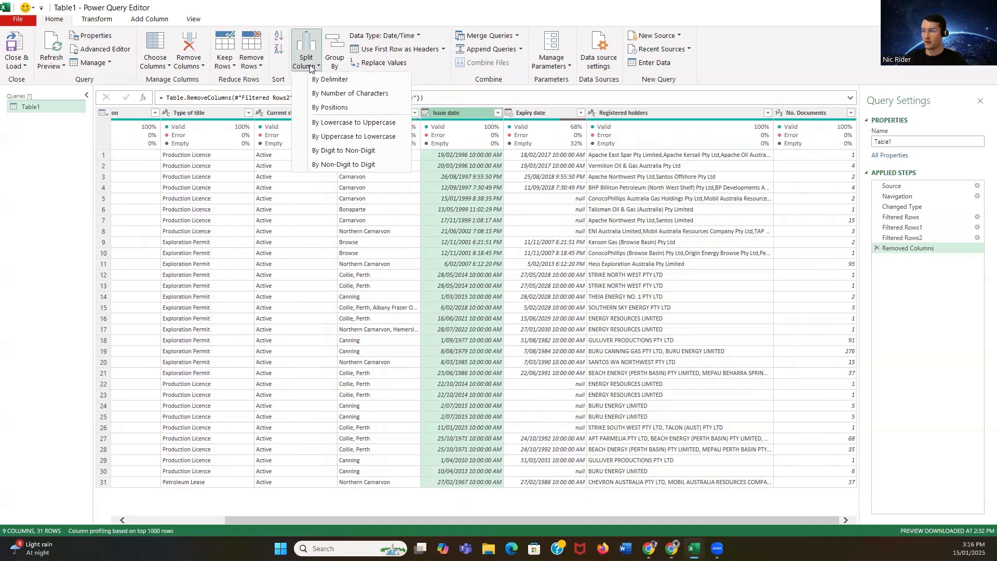
{"action": "left_click", "coordinate": [353, 122]}
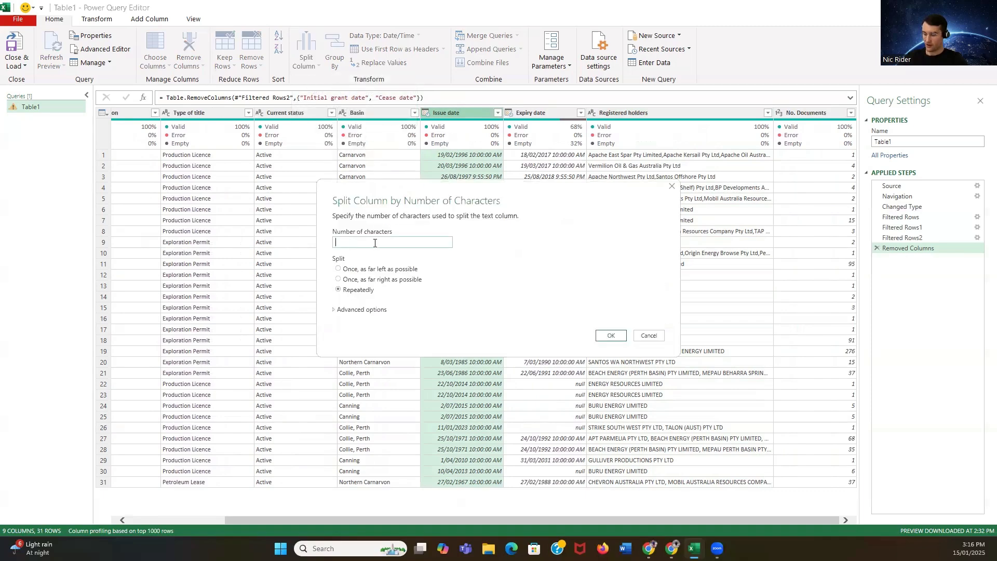
{"action": "type", "text": "10"}
{"action": "left_click", "coordinate": [611, 335]}
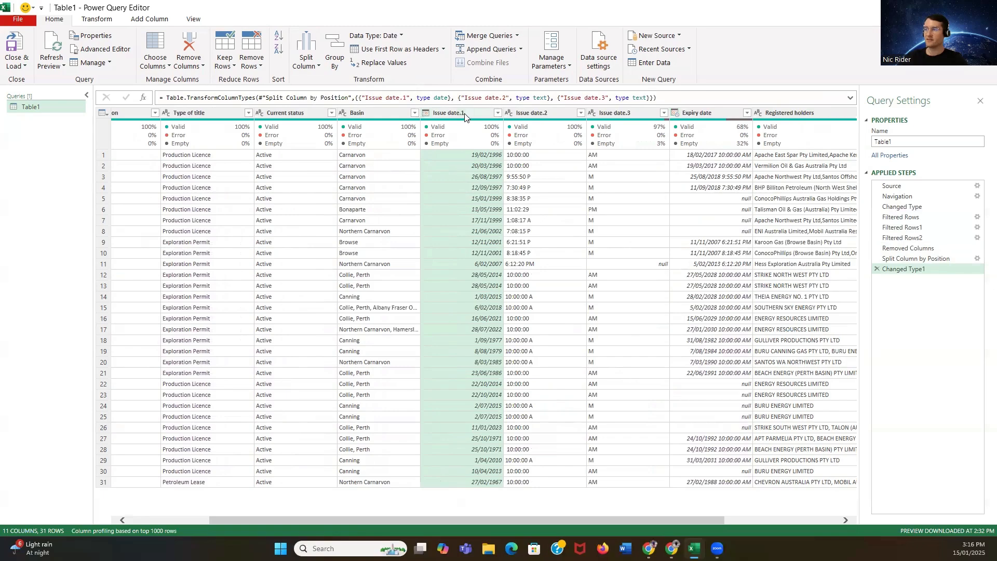
Remove the leftover time columns Issue date.2 and Issue date.3 from the query.
{"action": "right_click", "coordinate": [540, 110]}
{"action": "left_click", "coordinate": [710, 140]}
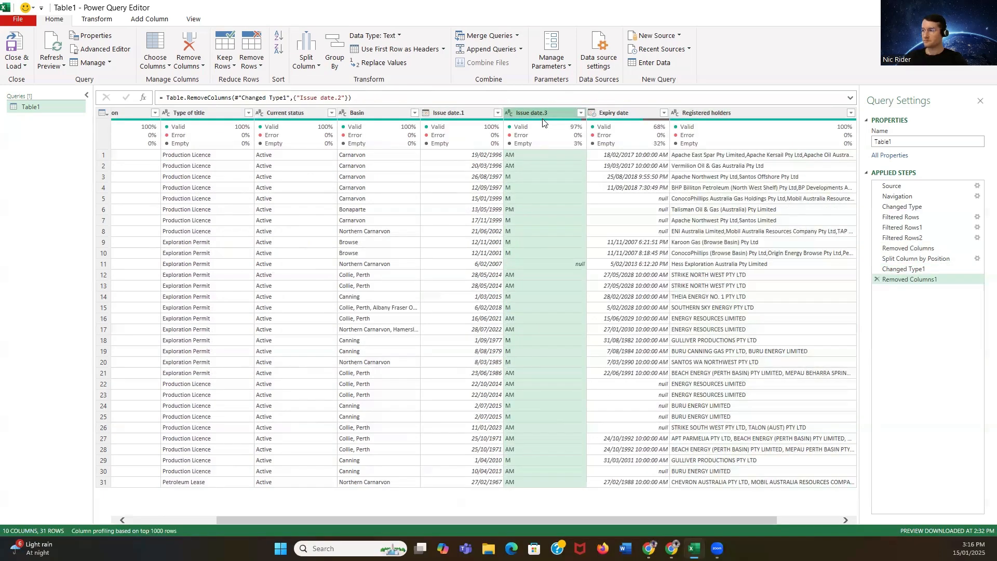
{"action": "right_click", "coordinate": [545, 112]}
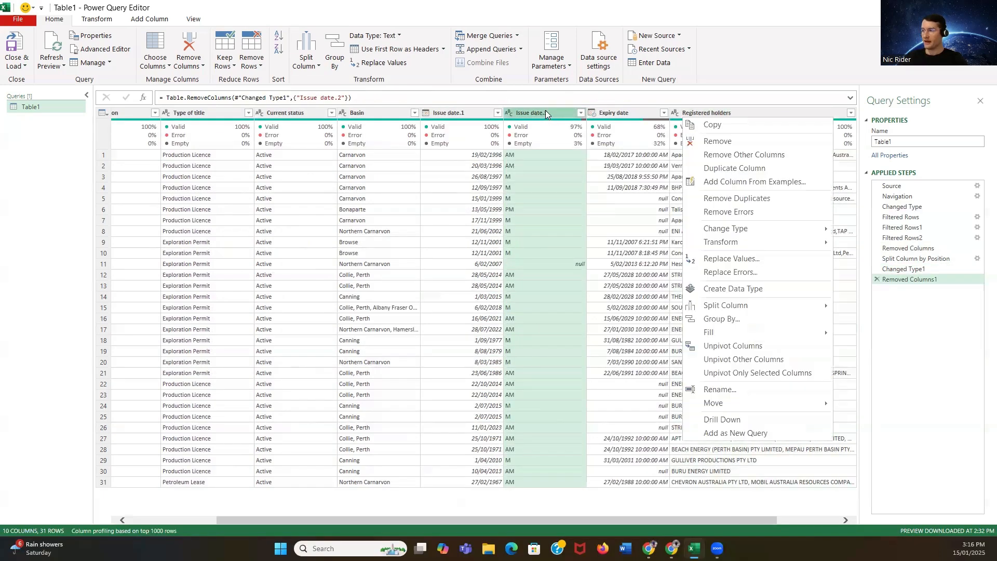
{"action": "left_click", "coordinate": [716, 141]}
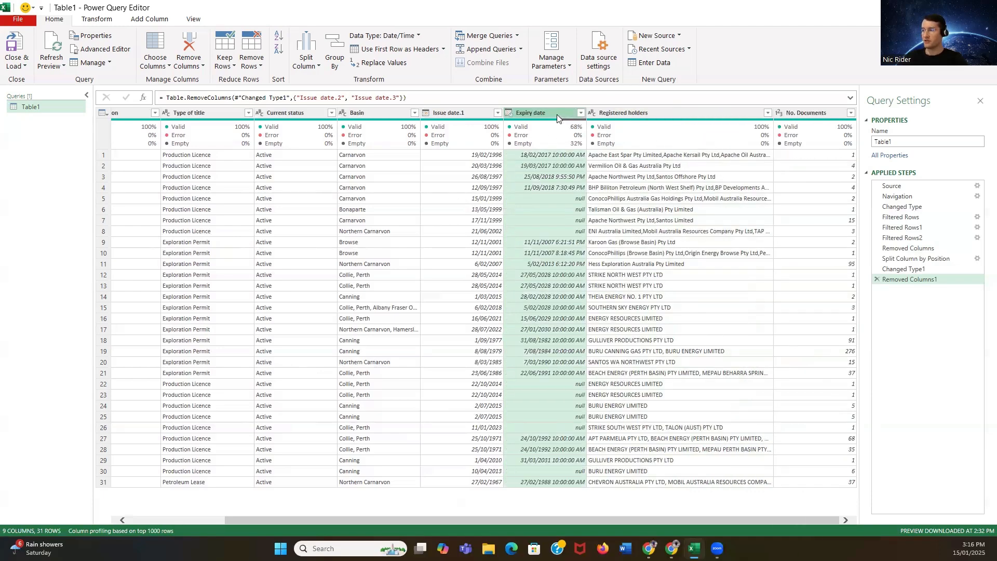
Split the Expiry date column by number of characters, using 10 characters repeatedly.
{"action": "left_click", "coordinate": [311, 67]}
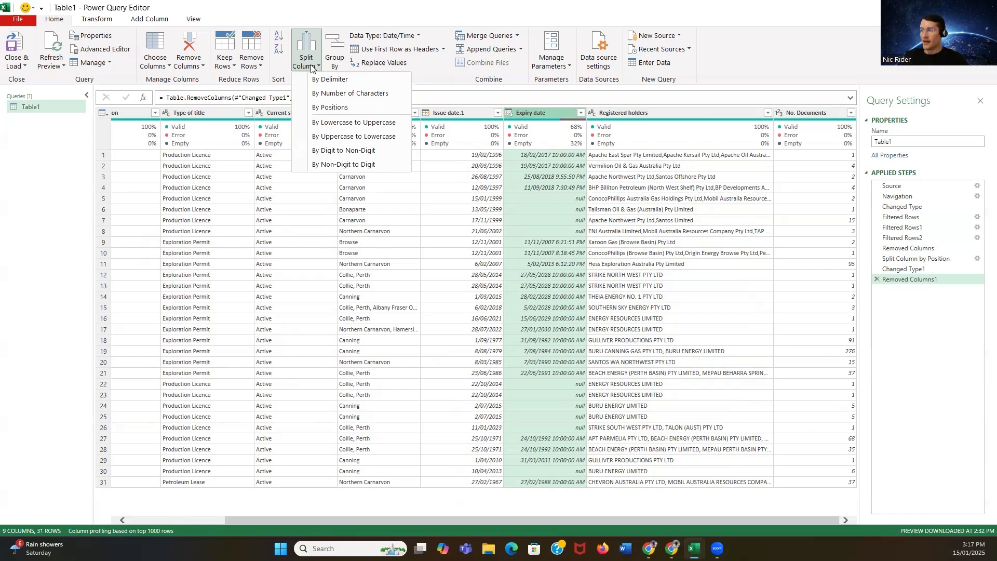
{"action": "left_click", "coordinate": [357, 94]}
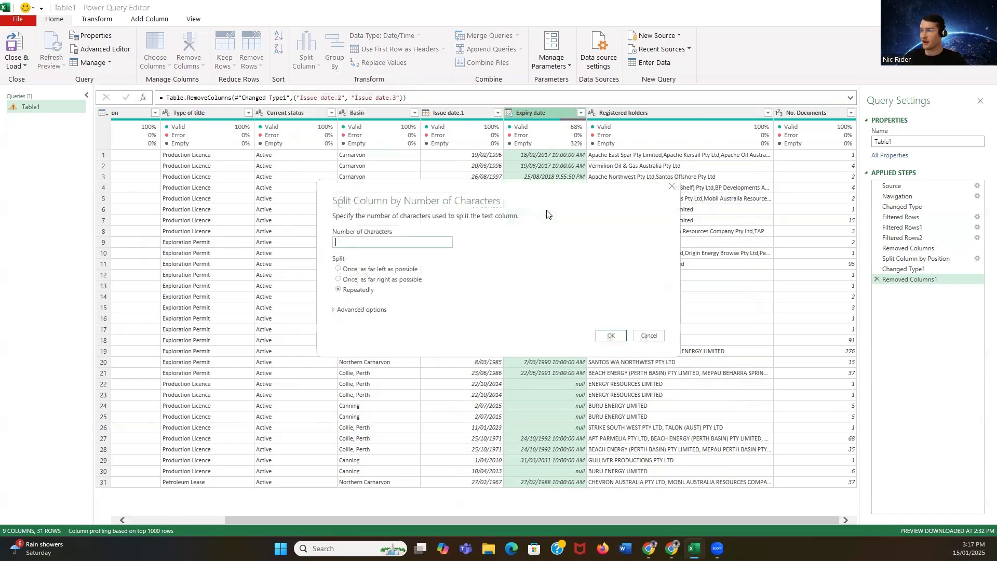
{"action": "type", "text": "10"}
{"action": "left_click", "coordinate": [610, 335]}
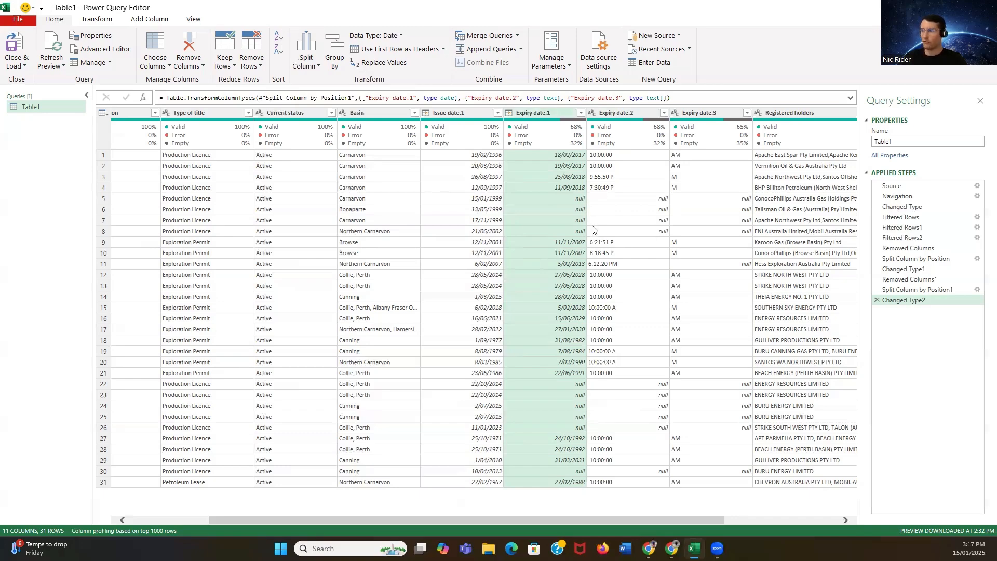
Remove the Expiry date.2 column holding the split-off time values.
{"action": "left_click", "coordinate": [626, 118]}
{"action": "right_click", "coordinate": [626, 117]}
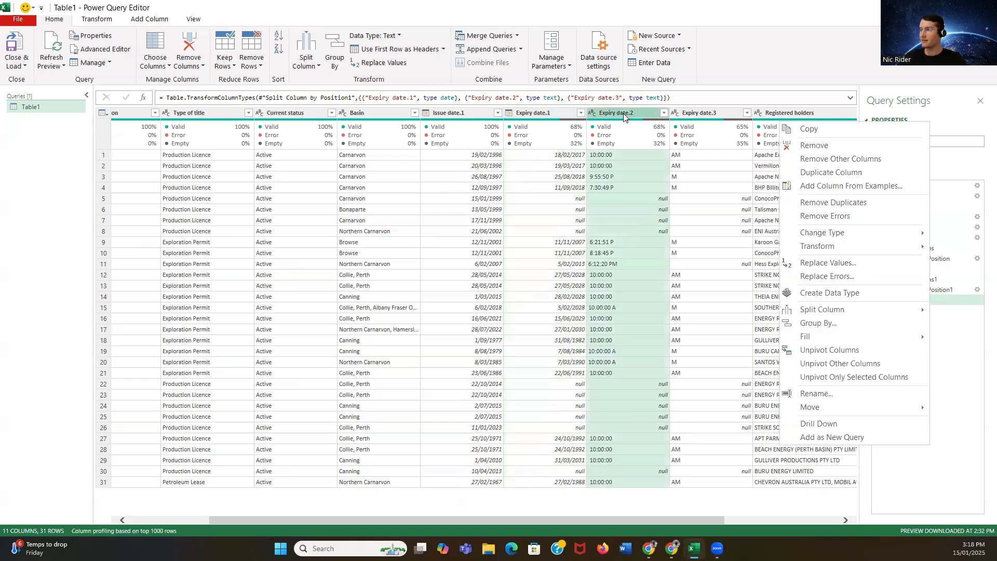
{"action": "left_click", "coordinate": [813, 146]}
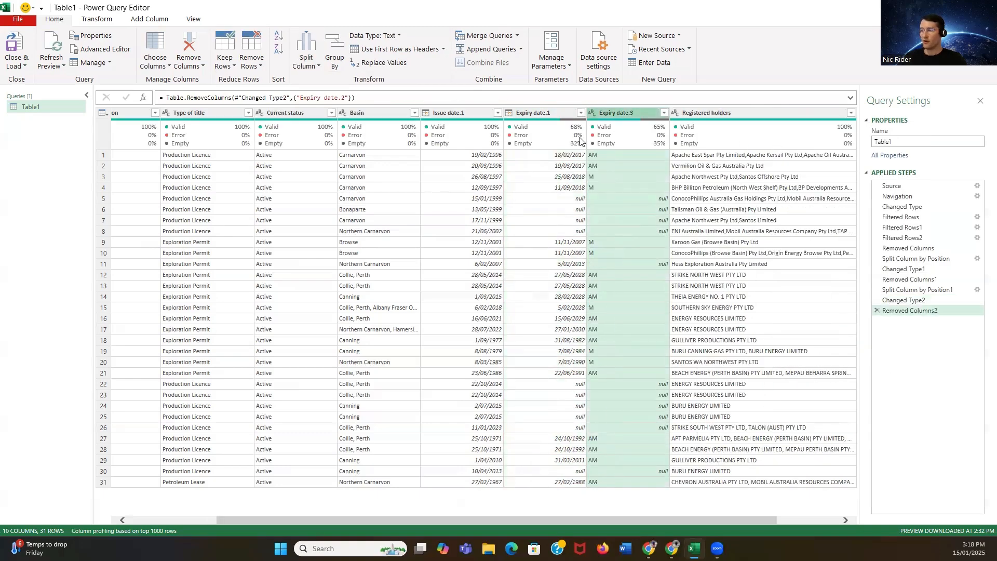
Apply Remove Empty to the Expiry date.1 column and remove the Expiry date.3 column from the query.
{"action": "left_click", "coordinate": [580, 113]}
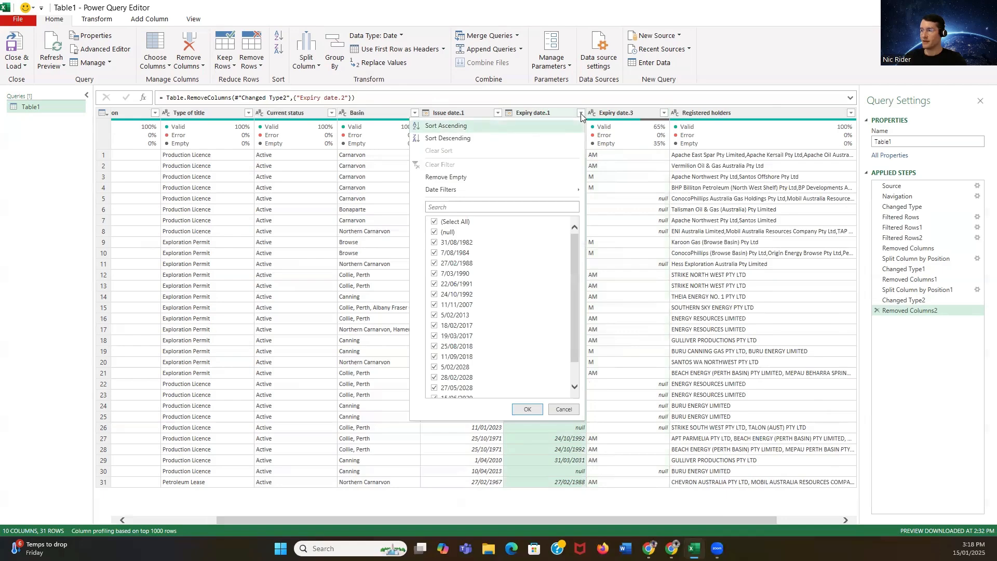
{"action": "left_click", "coordinate": [508, 178]}
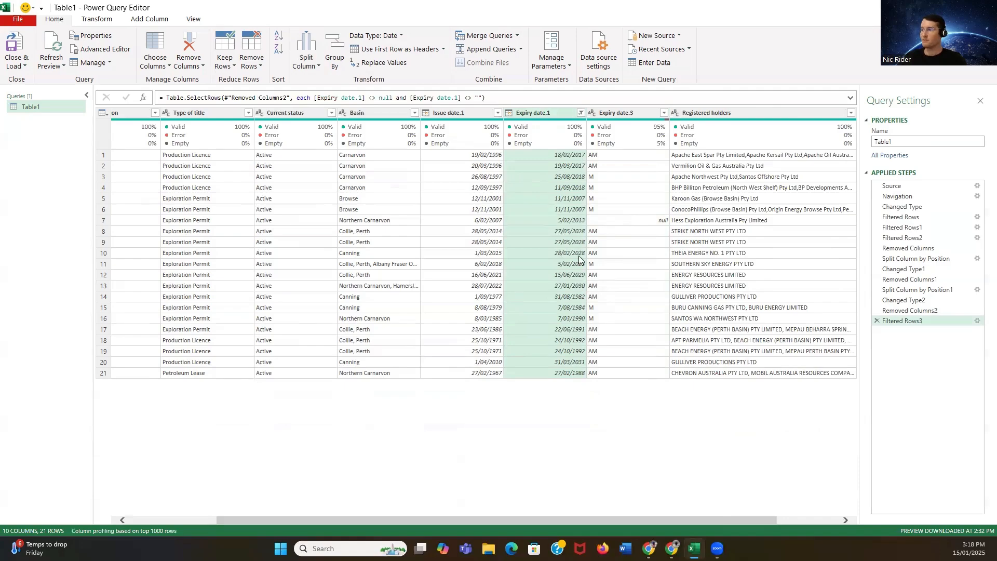
{"action": "right_click", "coordinate": [623, 114]}
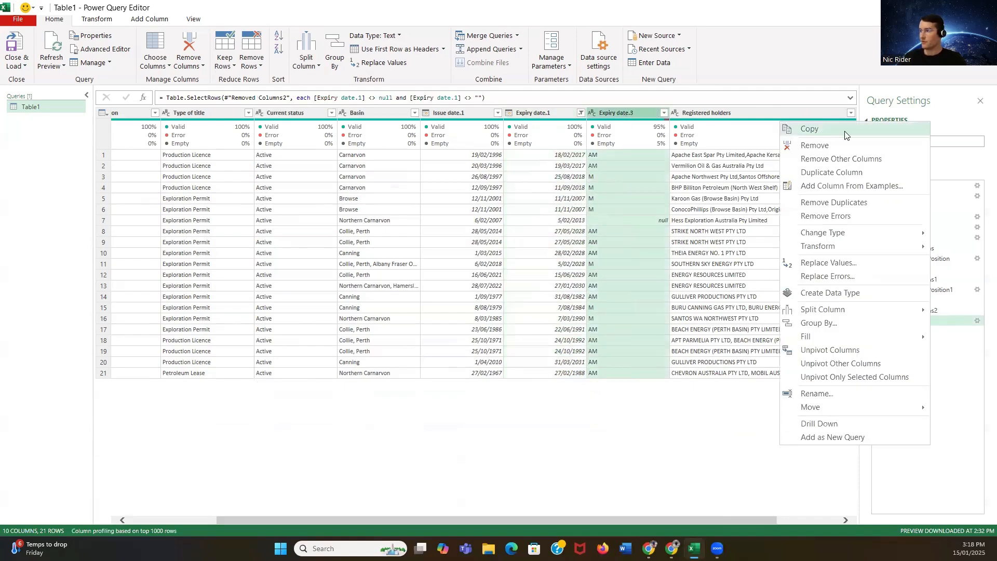
{"action": "left_click", "coordinate": [840, 150]}
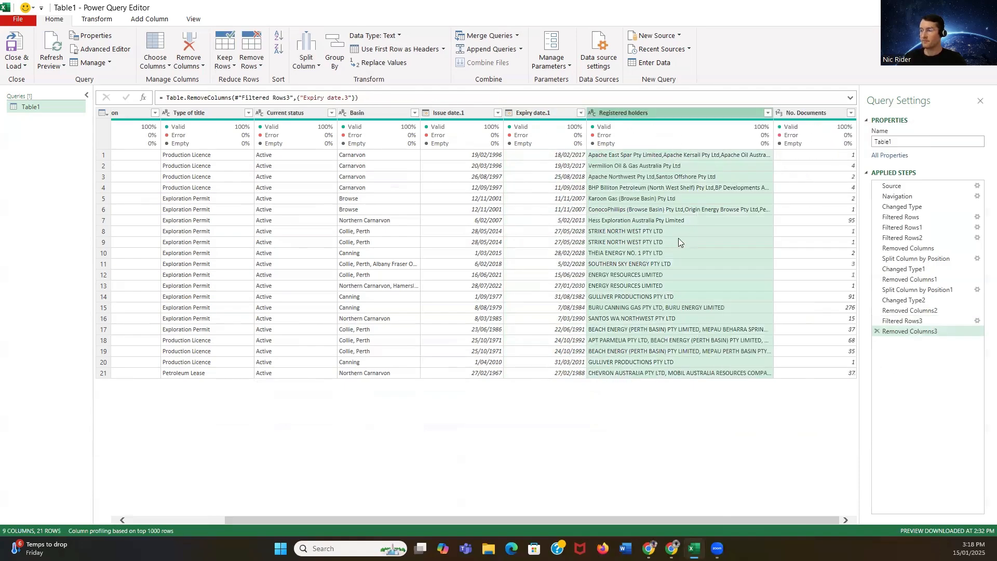
Start a custom column named Issue Year and insert the Issue date.1 column into its formula.
{"action": "left_click_drag", "start_coordinate": [232, 517], "coordinate": [270, 521]}
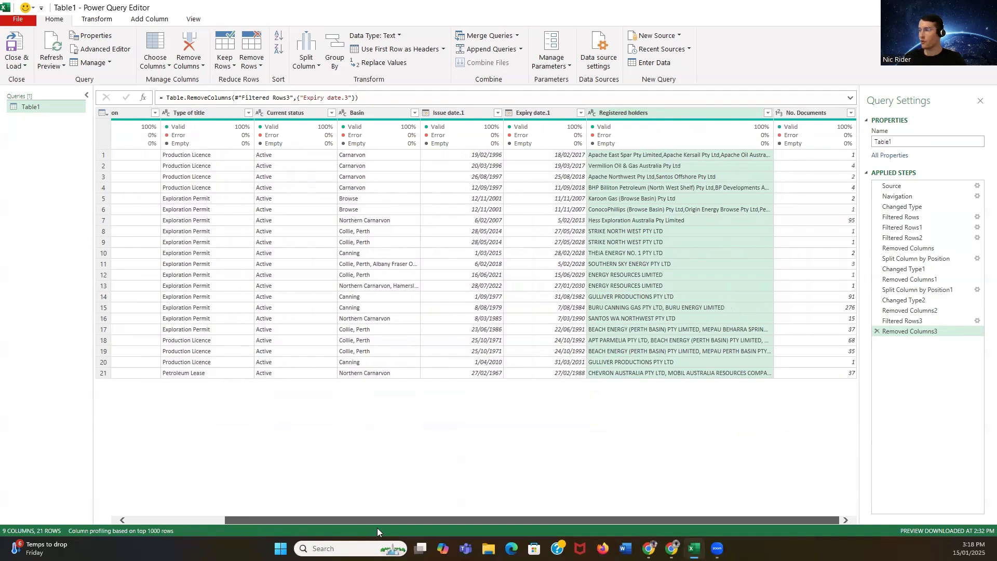
{"action": "left_click_drag", "start_coordinate": [377, 528], "coordinate": [104, 515]}
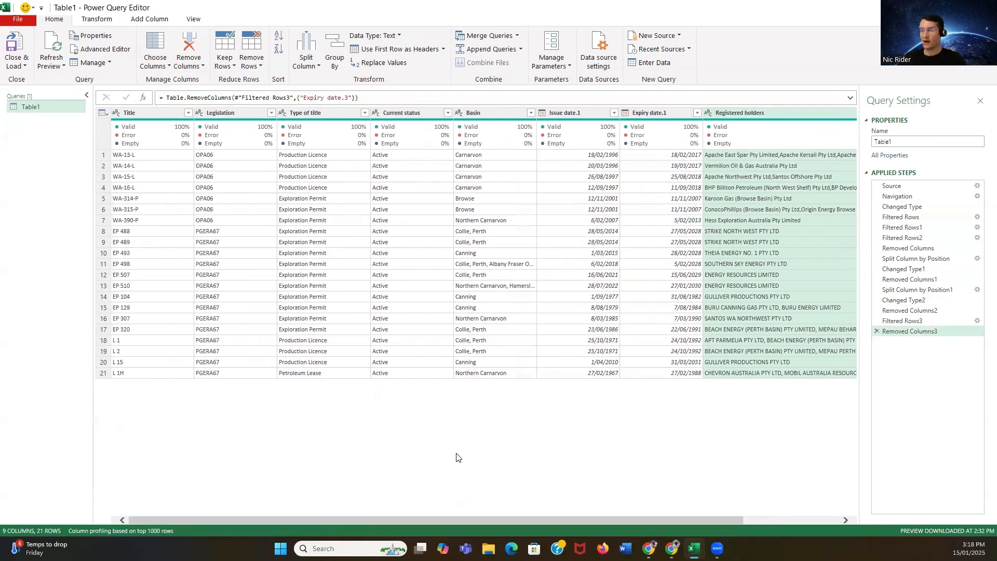
{"action": "left_click", "coordinate": [584, 113]}
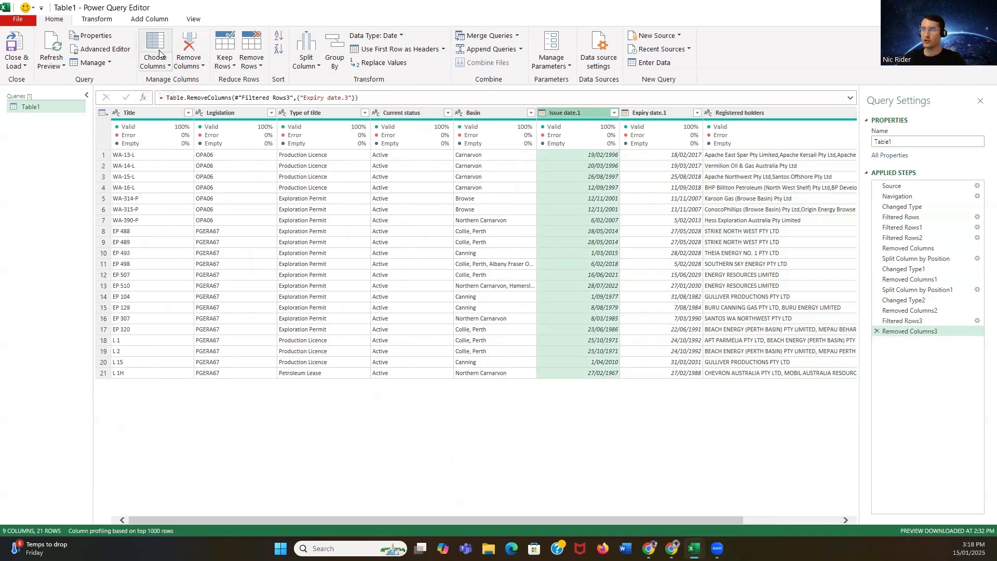
{"action": "left_click", "coordinate": [100, 21]}
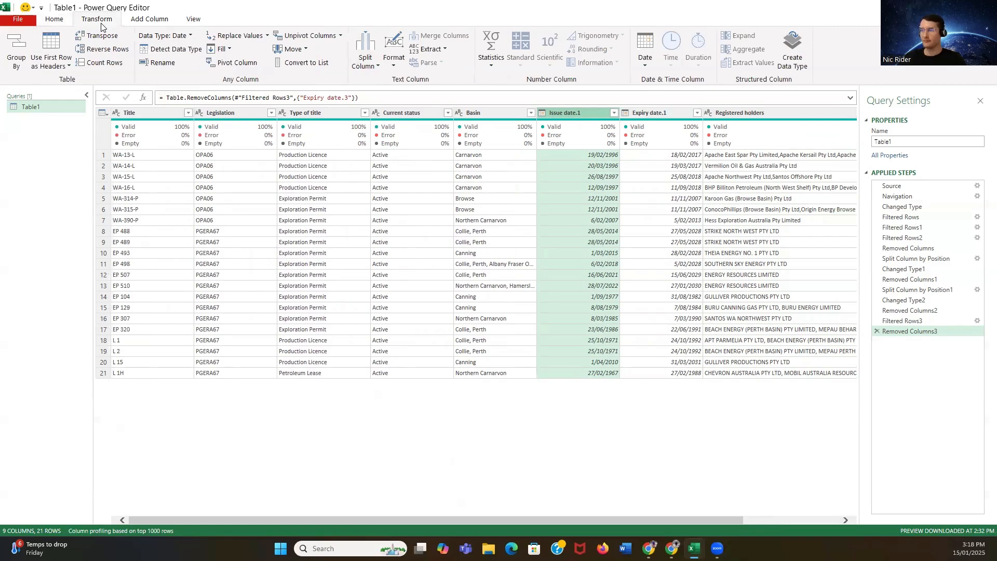
{"action": "left_click", "coordinate": [134, 19]}
{"action": "left_click", "coordinate": [52, 55]}
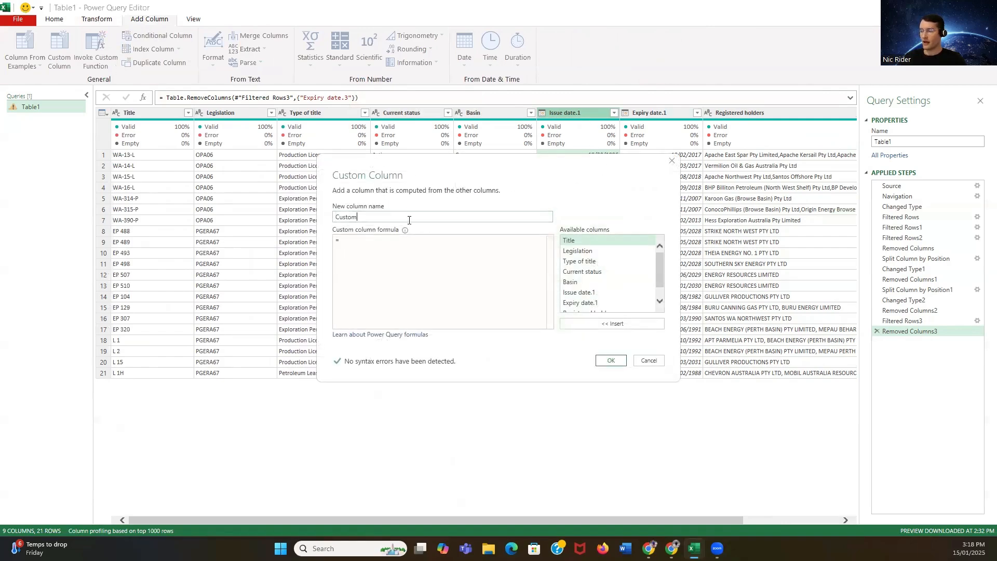
{"action": "double_click", "coordinate": [378, 219]}
{"action": "key", "text": "BackSpace"}
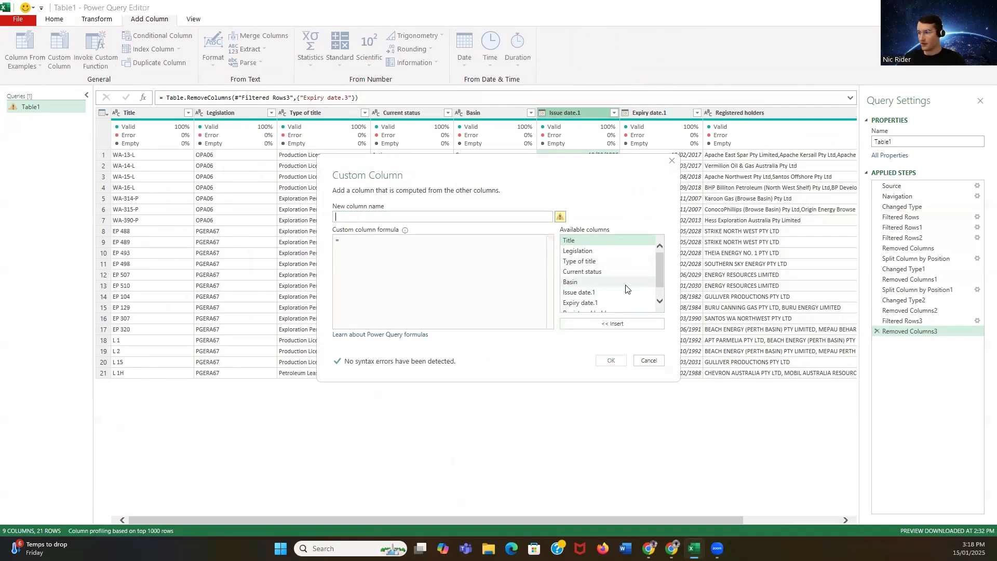
{"action": "left_click", "coordinate": [613, 292]}
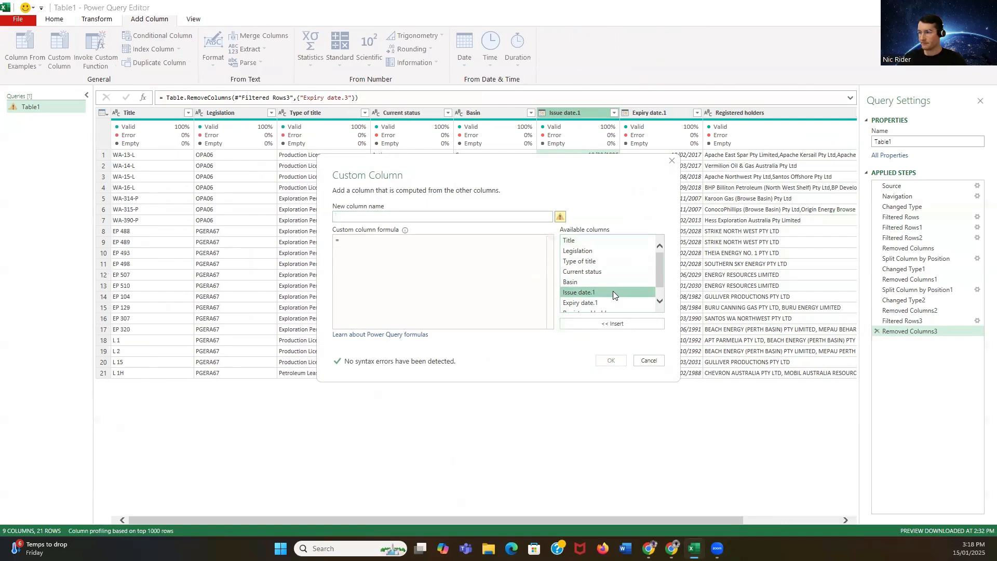
{"action": "double_click", "coordinate": [586, 293]}
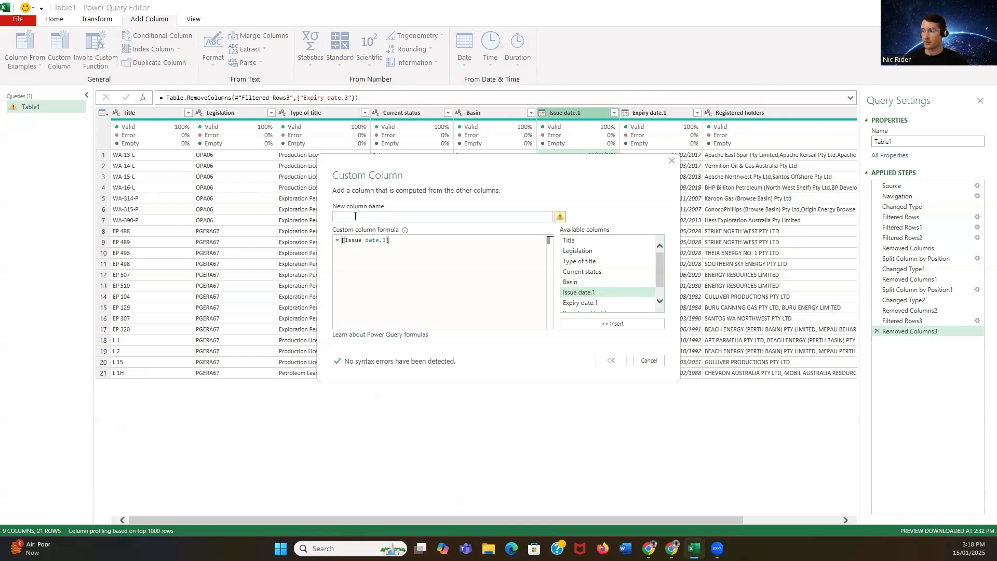
{"action": "type", "text": "Issue Y"}
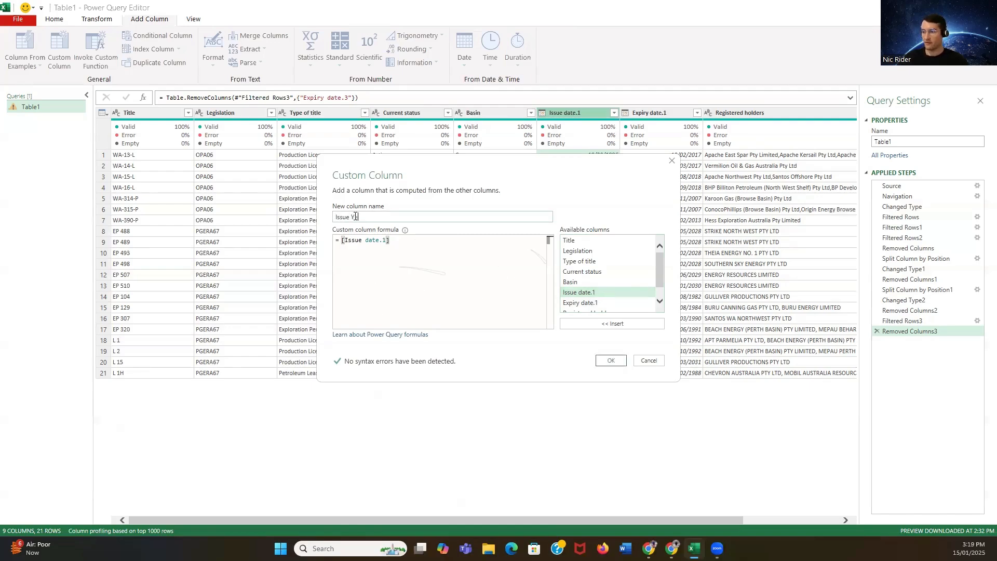
{"action": "type", "text": "ear"}
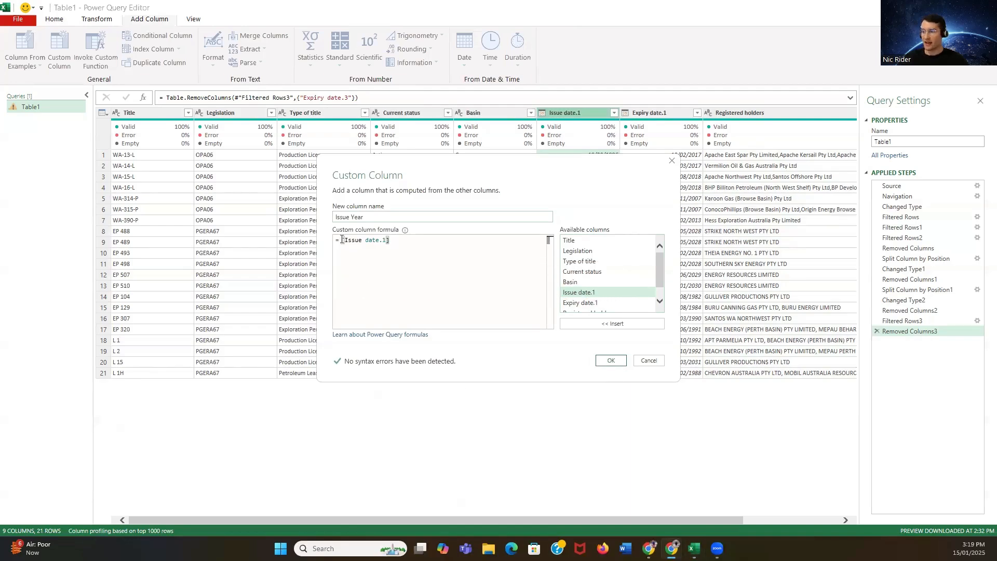
Complete the Issue Year formula as Date.Year([Issue date.1]) and add the column to the query.
{"action": "left_click_drag", "start_coordinate": [393, 243], "coordinate": [341, 241]}
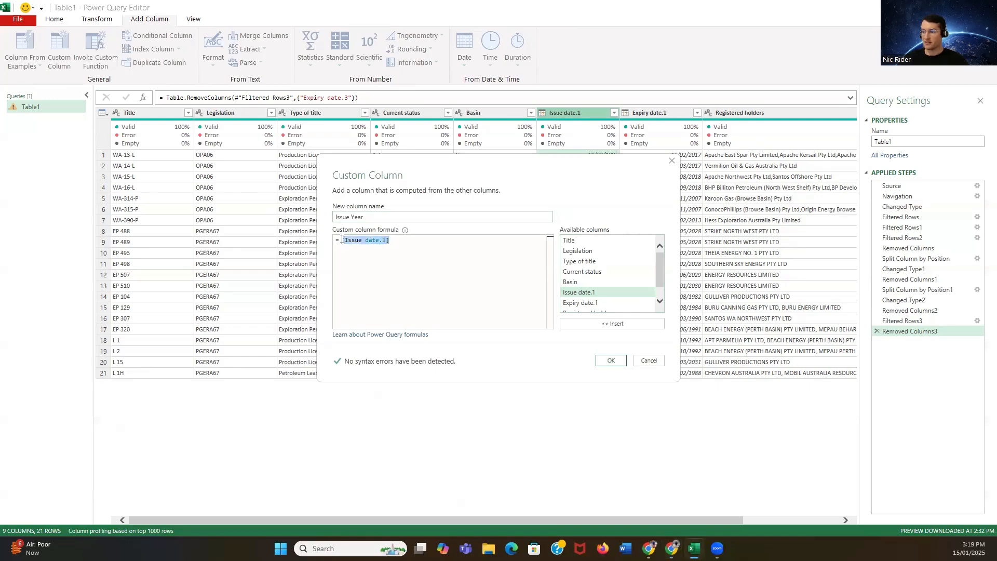
{"action": "left_click", "coordinate": [342, 241]}
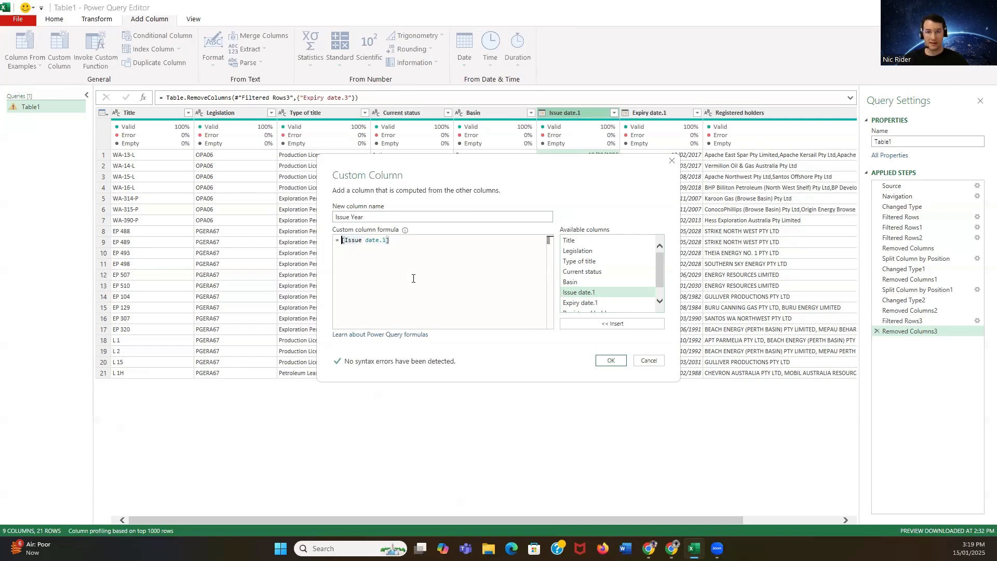
{"action": "type", "text": "Date"}
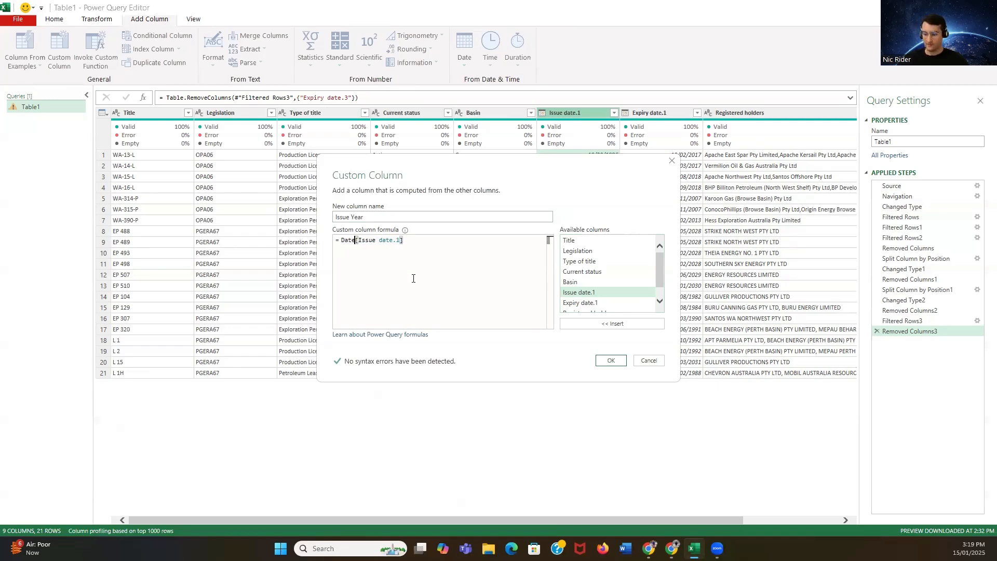
{"action": "type", "text": ".y"}
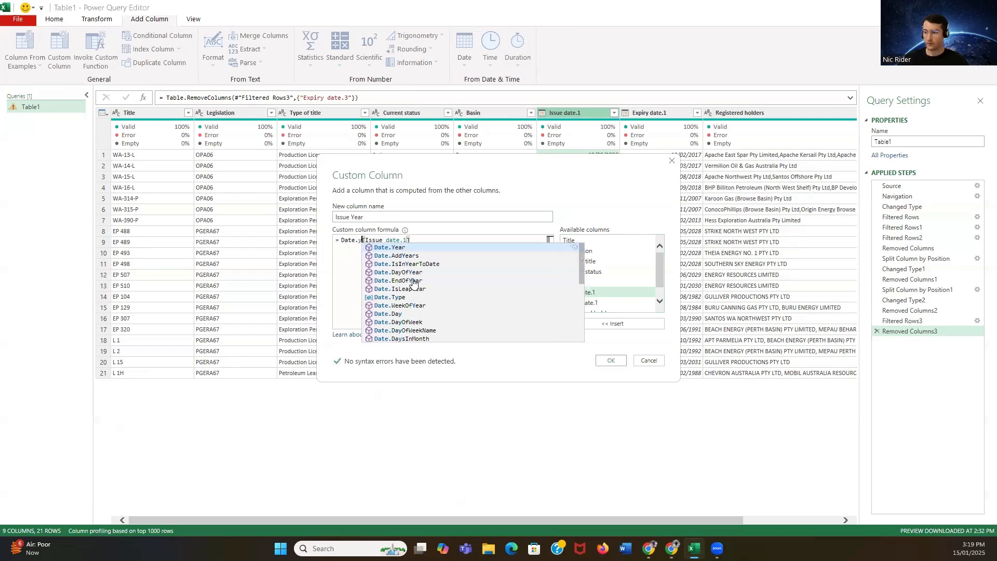
{"action": "left_click", "coordinate": [393, 246]}
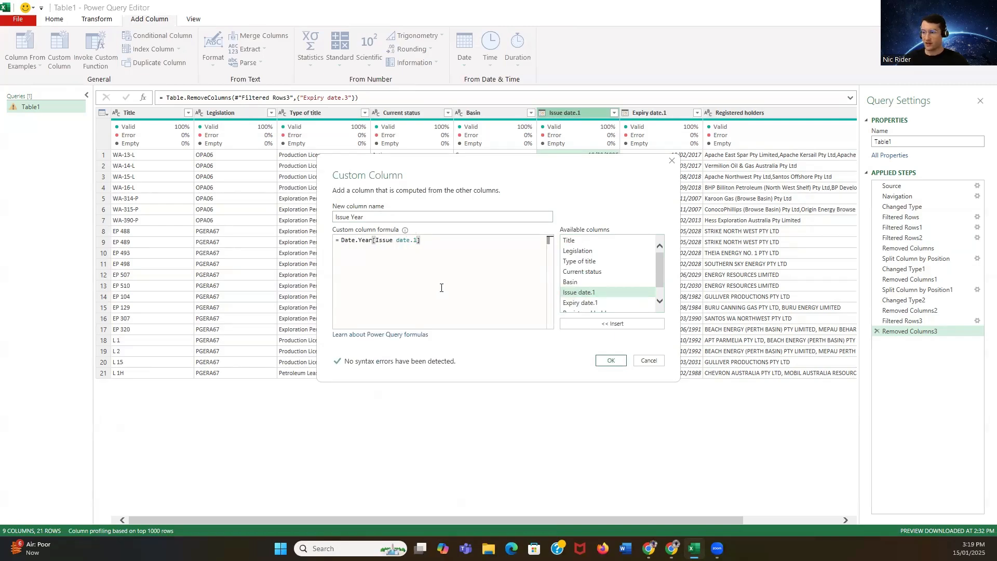
{"action": "type", "text": "("}
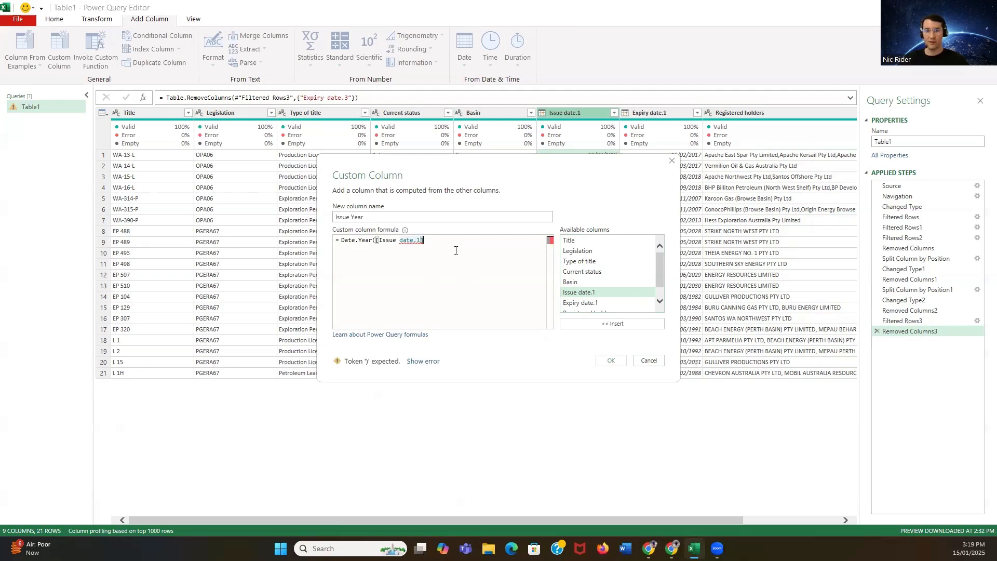
{"action": "type", "text": ")"}
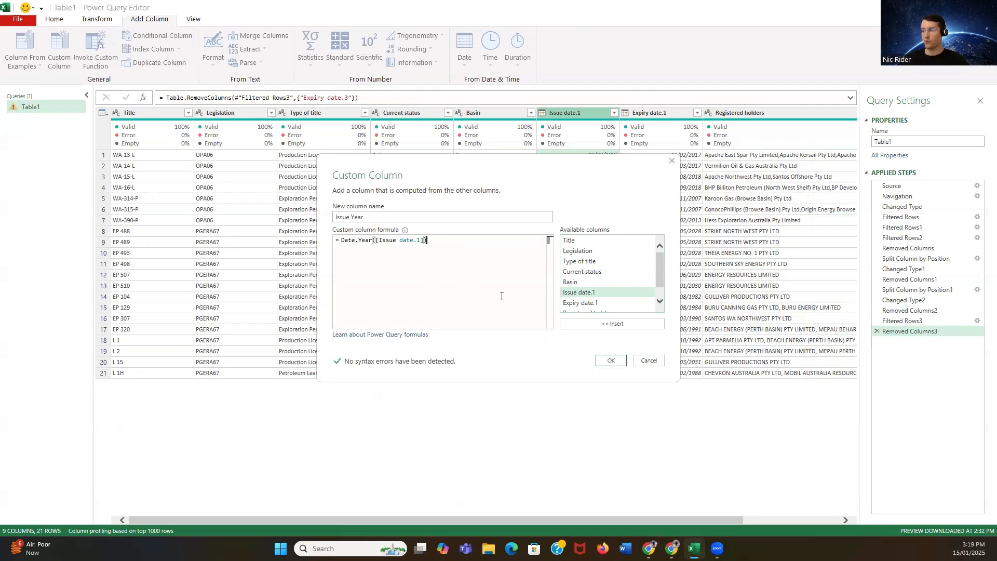
{"action": "left_click", "coordinate": [611, 360]}
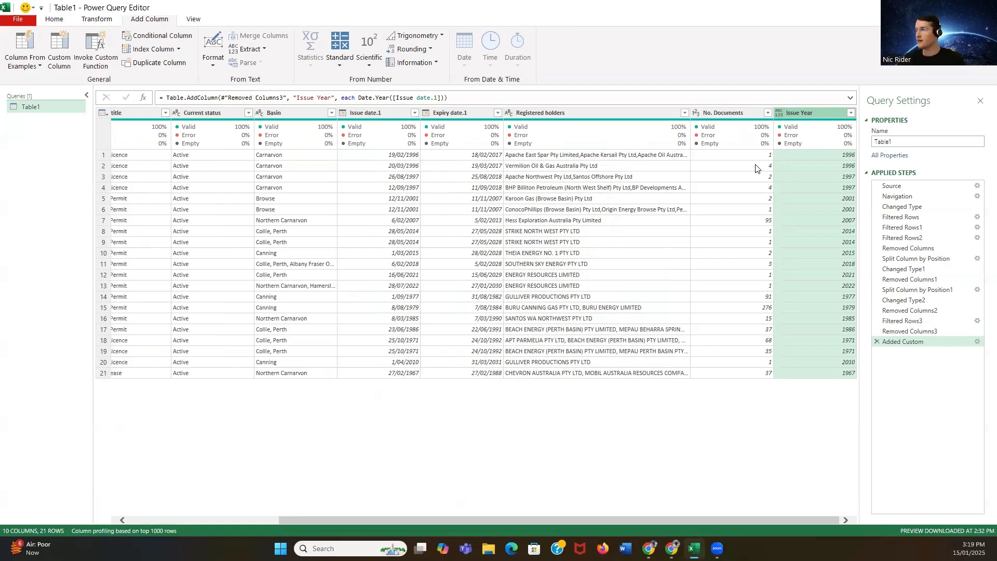
Start another custom column with the formula Date.Year([Expiry date.1]).
{"action": "left_click", "coordinate": [66, 63]}
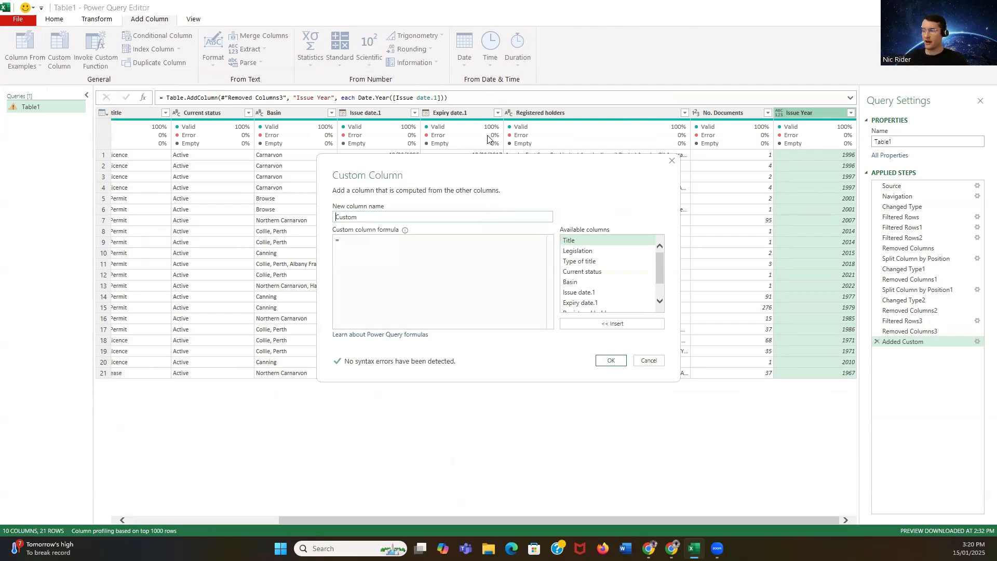
{"action": "scroll", "coordinate": [620, 292], "scroll_direction": "down", "scroll_amount": 1}
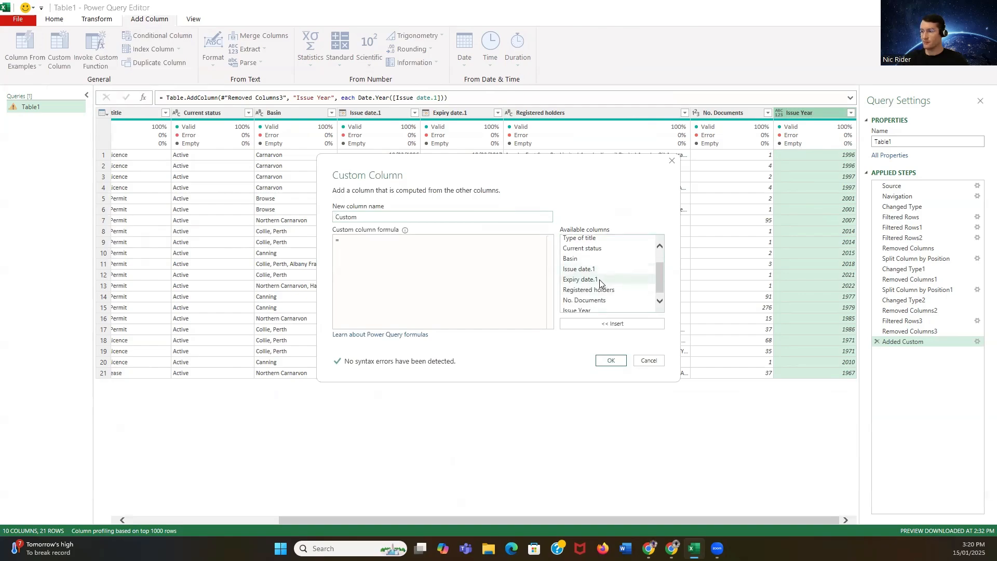
{"action": "left_click", "coordinate": [597, 280]}
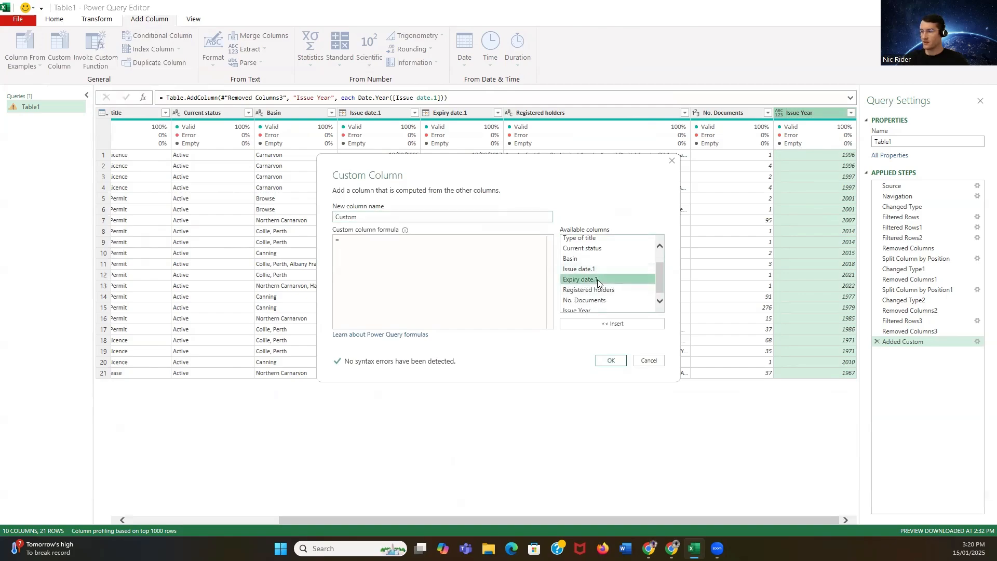
{"action": "double_click", "coordinate": [597, 279]}
{"action": "left_click", "coordinate": [341, 240]}
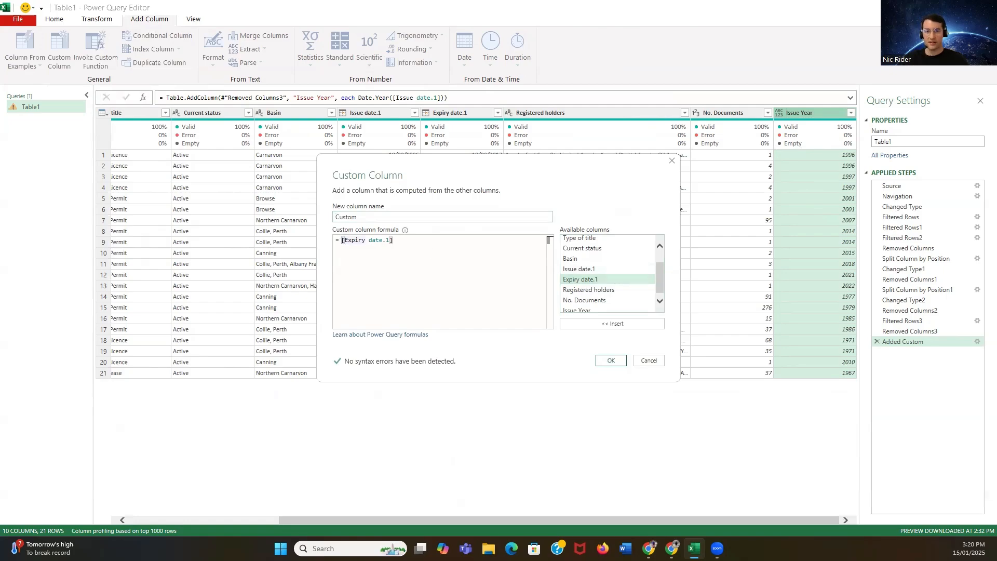
{"action": "type", "text": "date.year"}
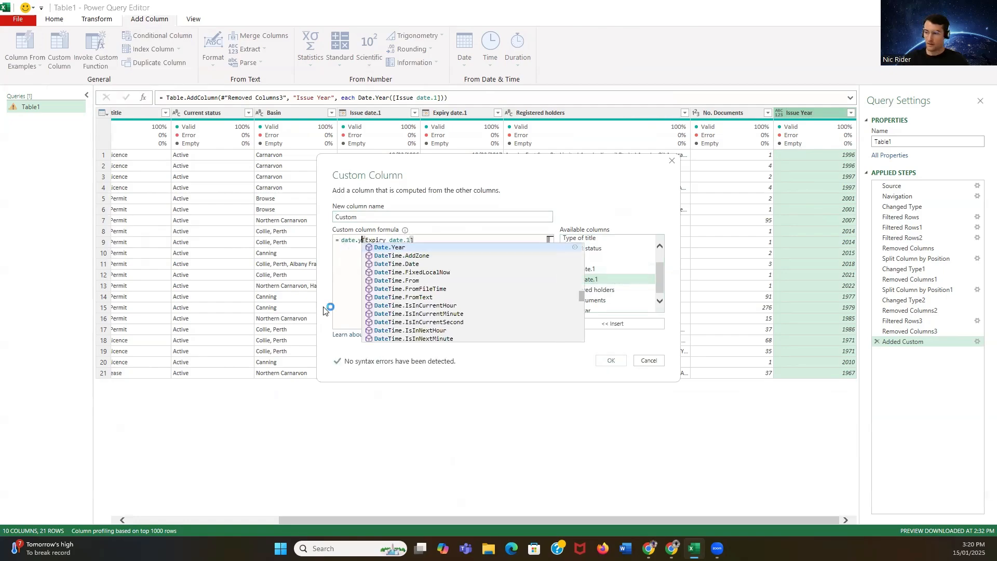
{"action": "left_click", "coordinate": [391, 248]}
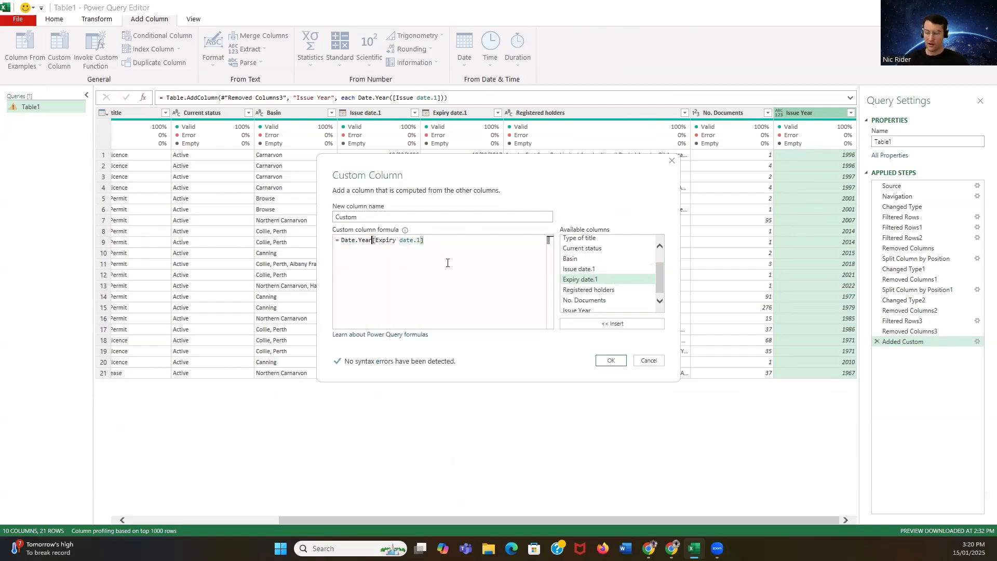
{"action": "type", "text": "("}
{"action": "type", "text": ")"}
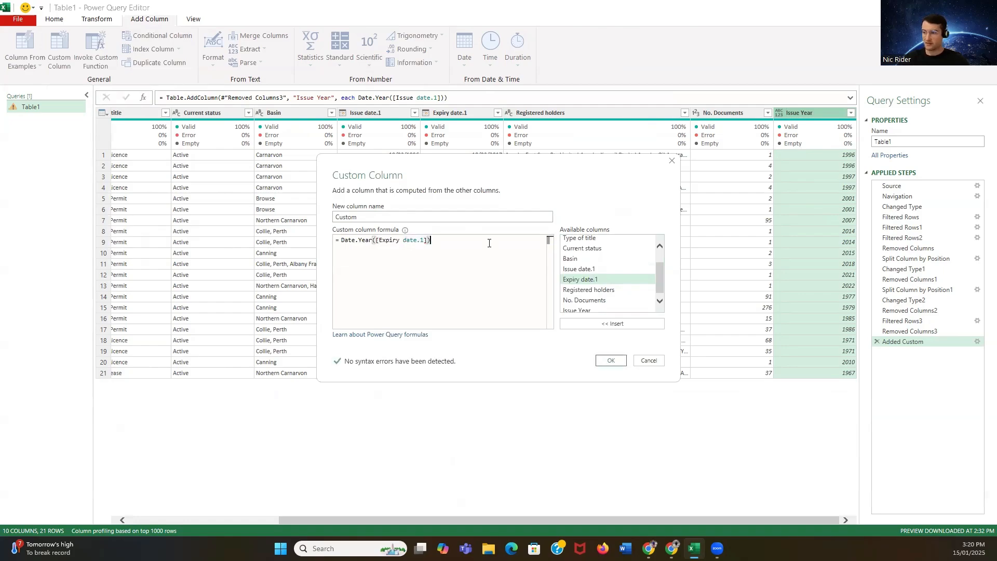
Name the custom column Expiry Year and add it to the query.
{"action": "double_click", "coordinate": [375, 217]}
{"action": "type", "text": "Expiry Year"}
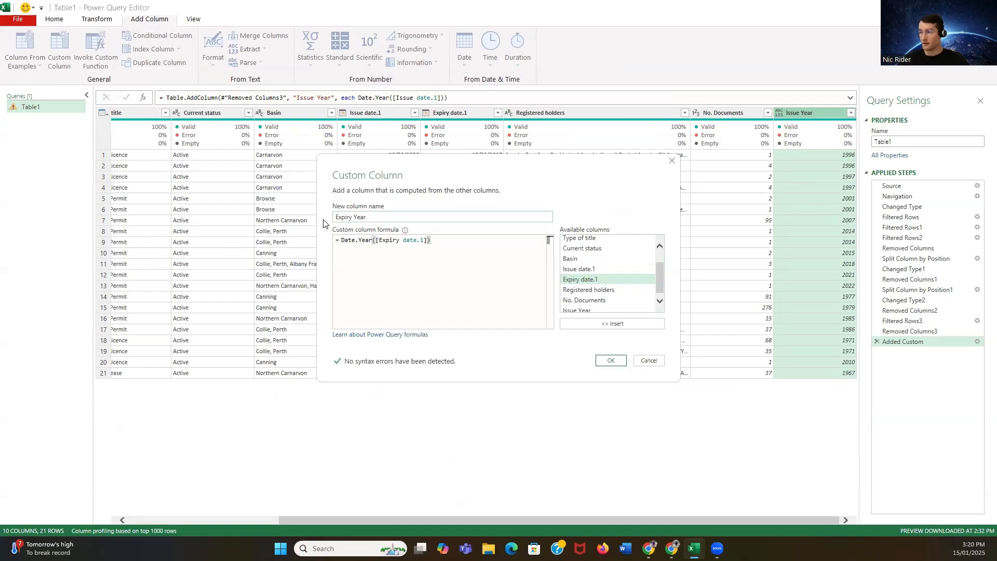
{"action": "left_click", "coordinate": [616, 360]}
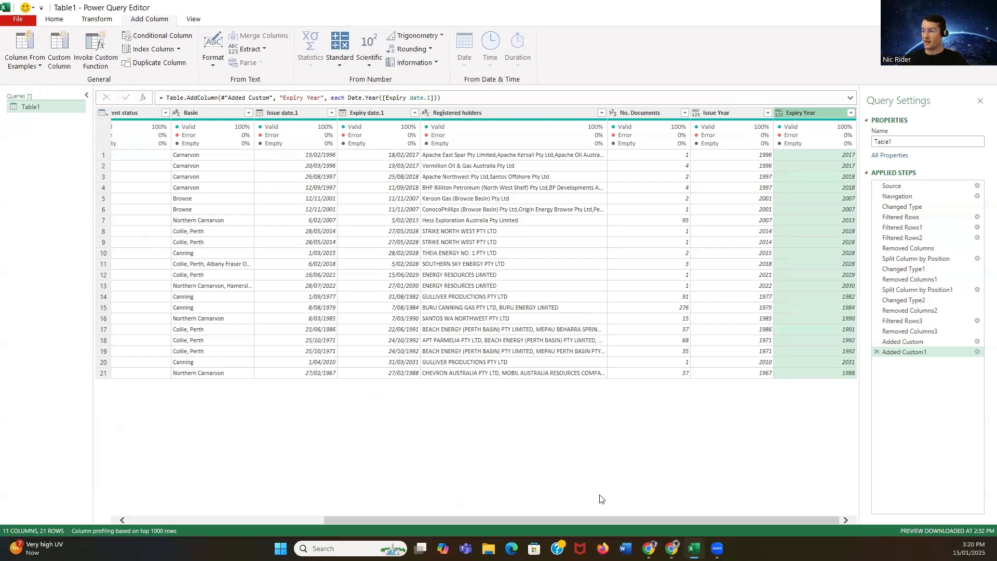
Remove the Issue date.1 and Expiry date.1 columns from the query.
{"action": "left_click_drag", "start_coordinate": [588, 519], "coordinate": [466, 519]}
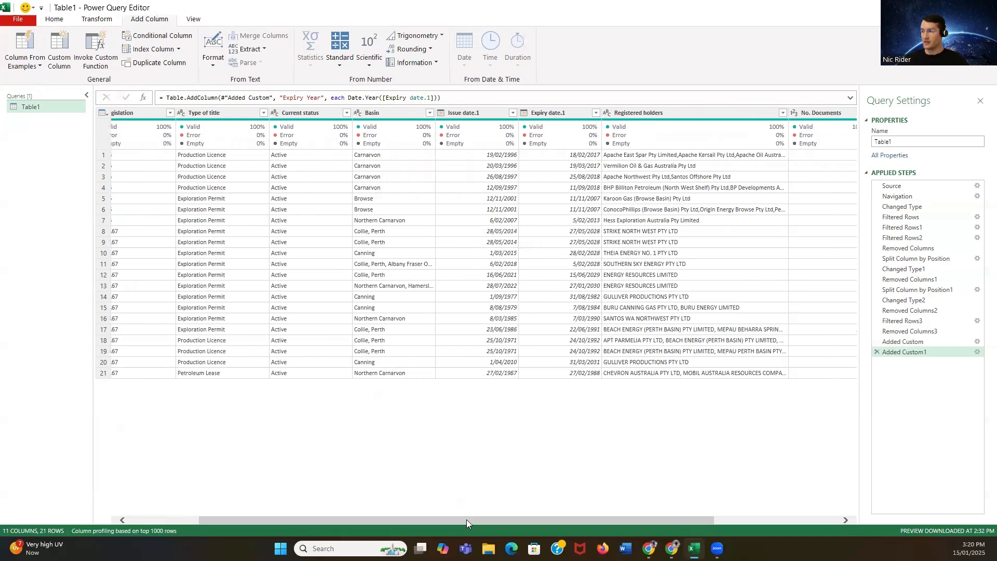
{"action": "right_click", "coordinate": [488, 111]}
{"action": "left_click", "coordinate": [645, 142]}
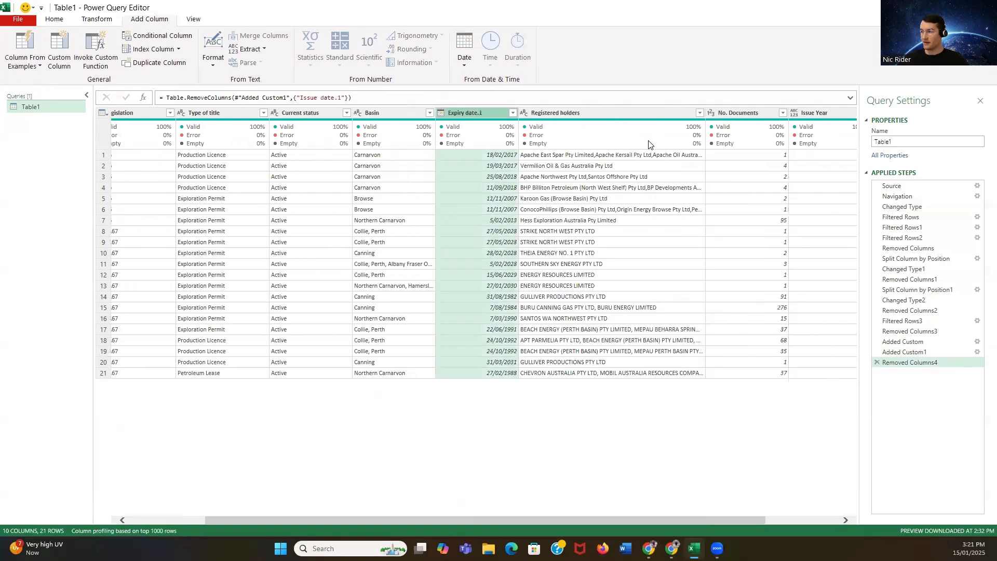
{"action": "left_click_drag", "start_coordinate": [624, 520], "coordinate": [660, 519]}
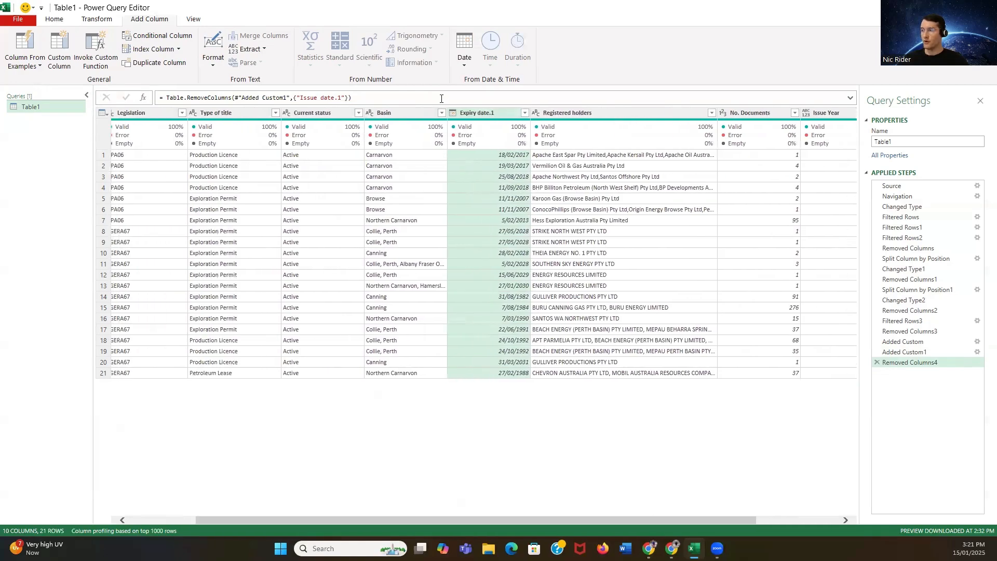
{"action": "right_click", "coordinate": [466, 117]}
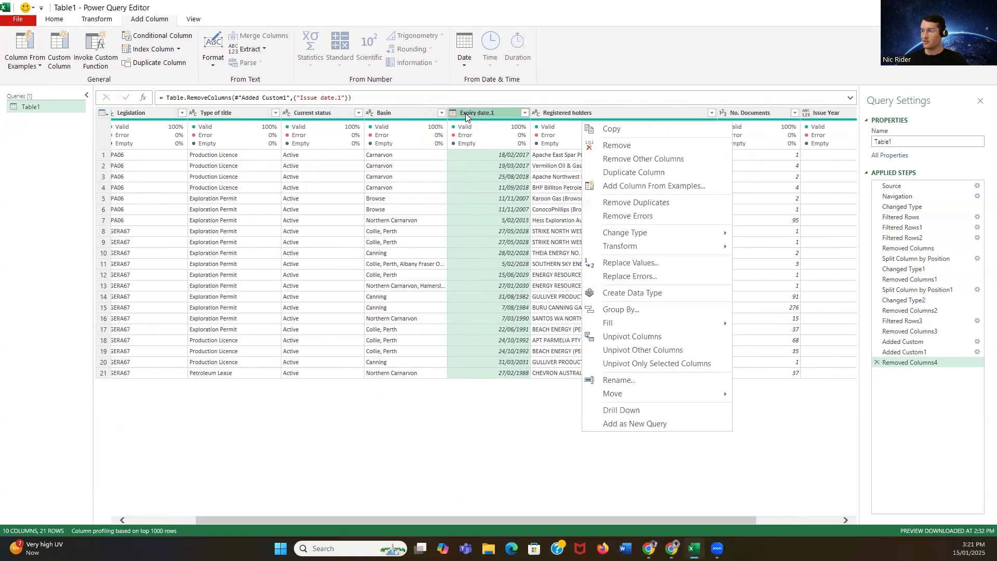
{"action": "left_click", "coordinate": [648, 152]}
Start a new custom column and name it Tenure of Lease.
{"action": "left_click_drag", "start_coordinate": [523, 518], "coordinate": [673, 520]}
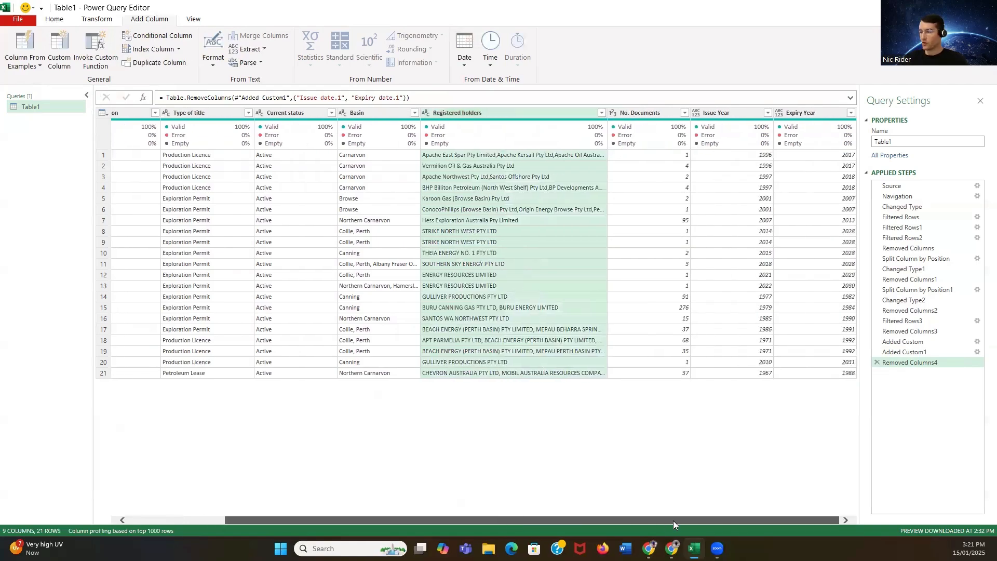
{"action": "left_click", "coordinate": [816, 115]}
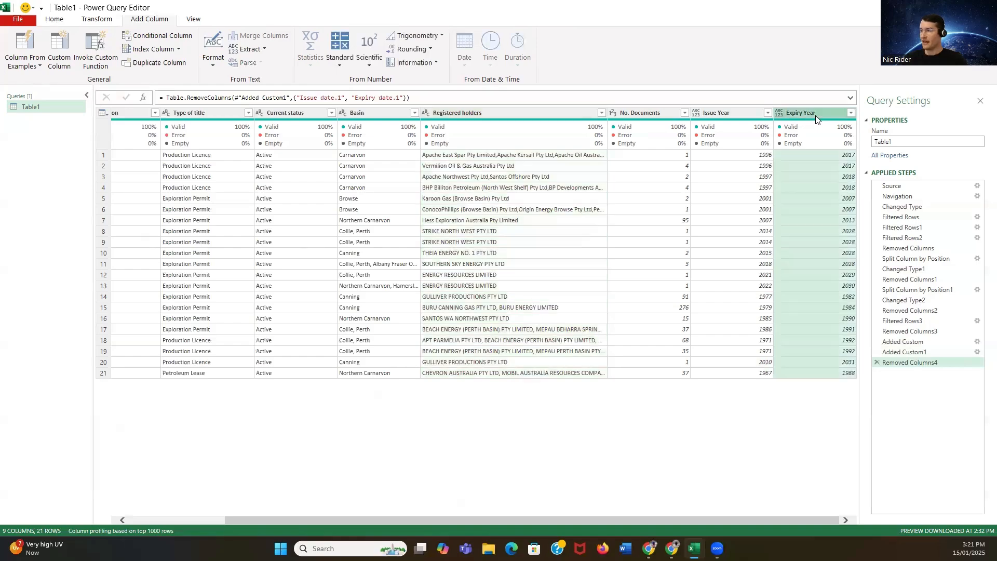
{"action": "left_click", "coordinate": [60, 58]}
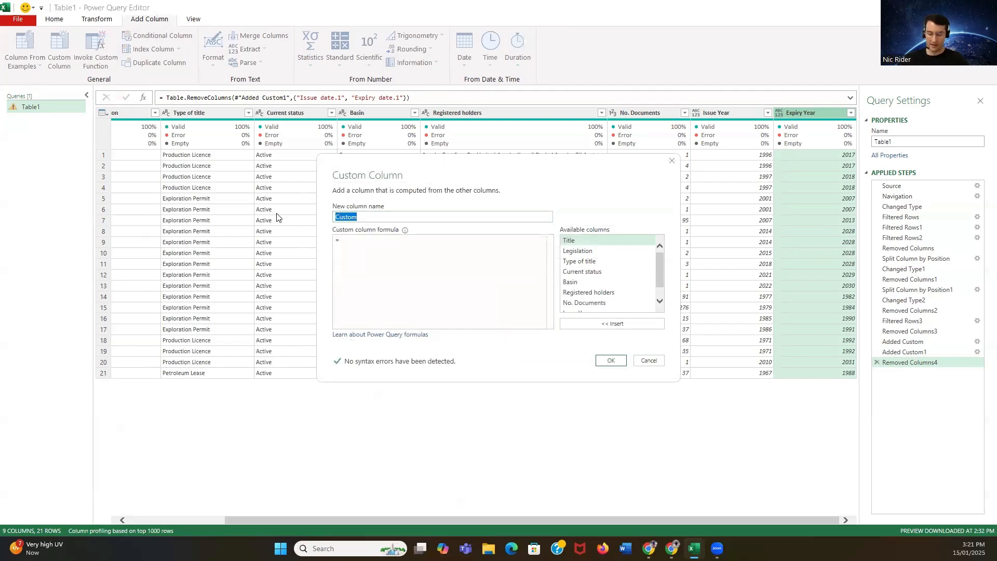
{"action": "type", "text": "Tenyu"}
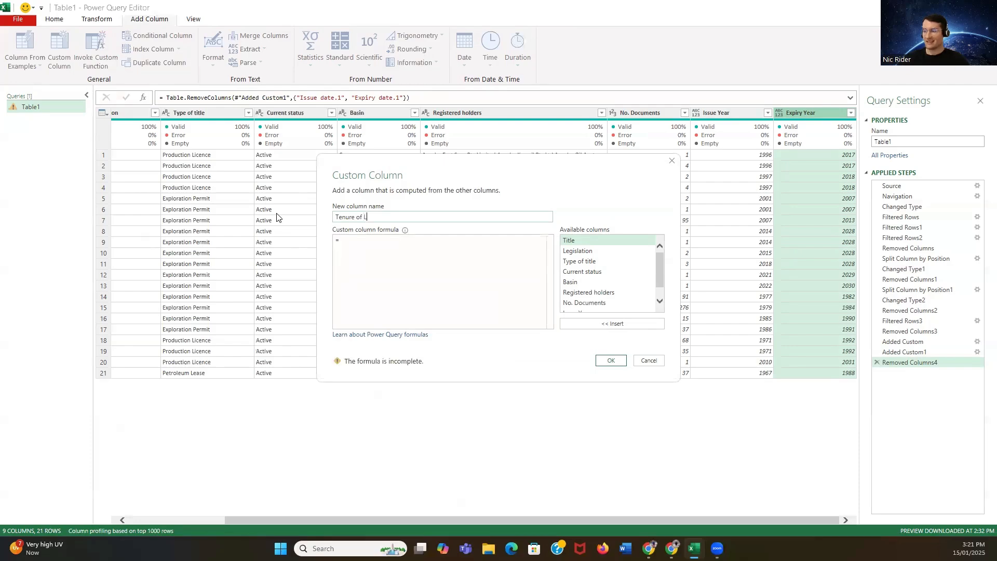
{"action": "type", "text": "e of Lease"}
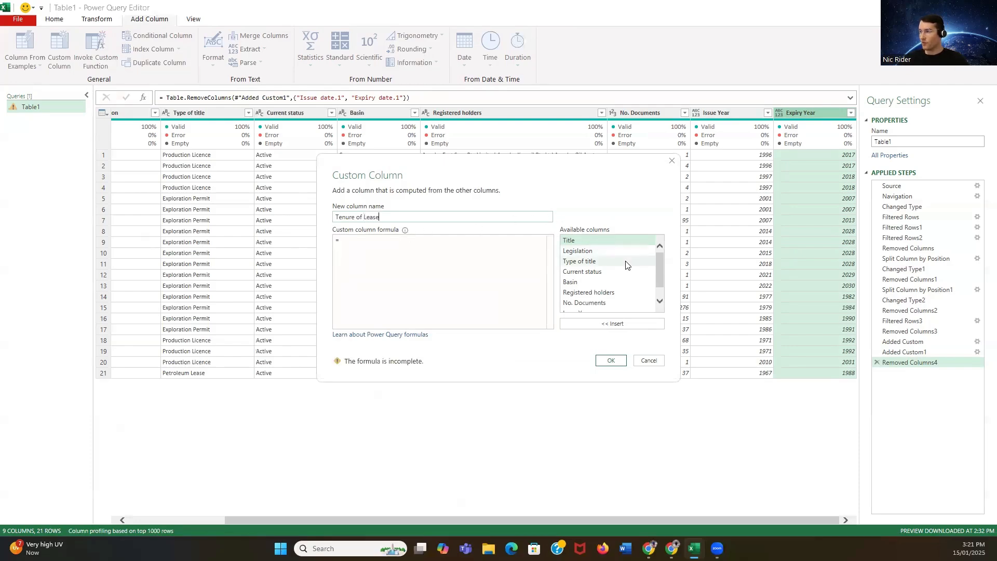
Set the Tenure of Lease formula to [Expiry Year]-[Issue Year] and add the column to the query.
{"action": "scroll", "coordinate": [625, 266], "scroll_direction": "down", "scroll_amount": 1}
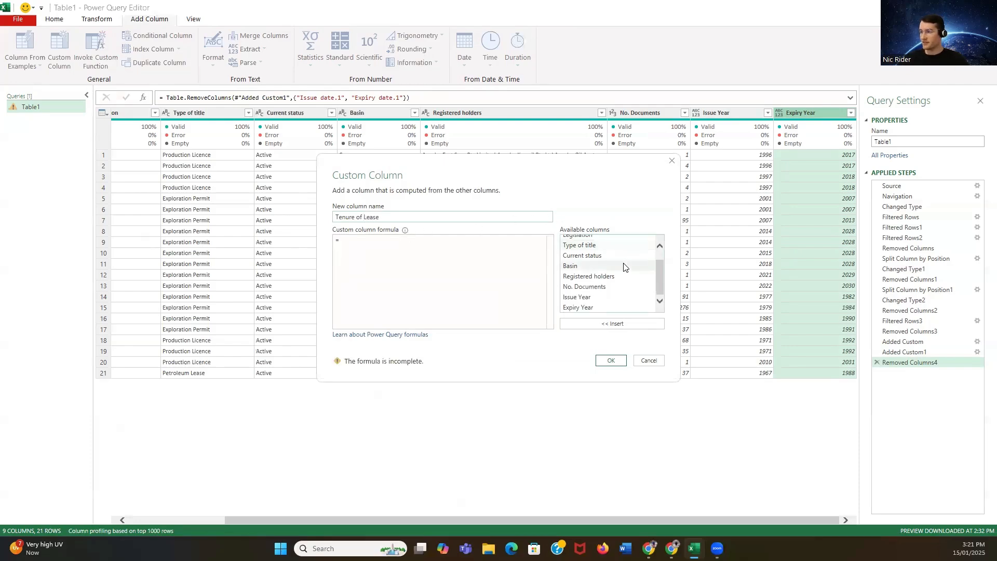
{"action": "double_click", "coordinate": [578, 307]}
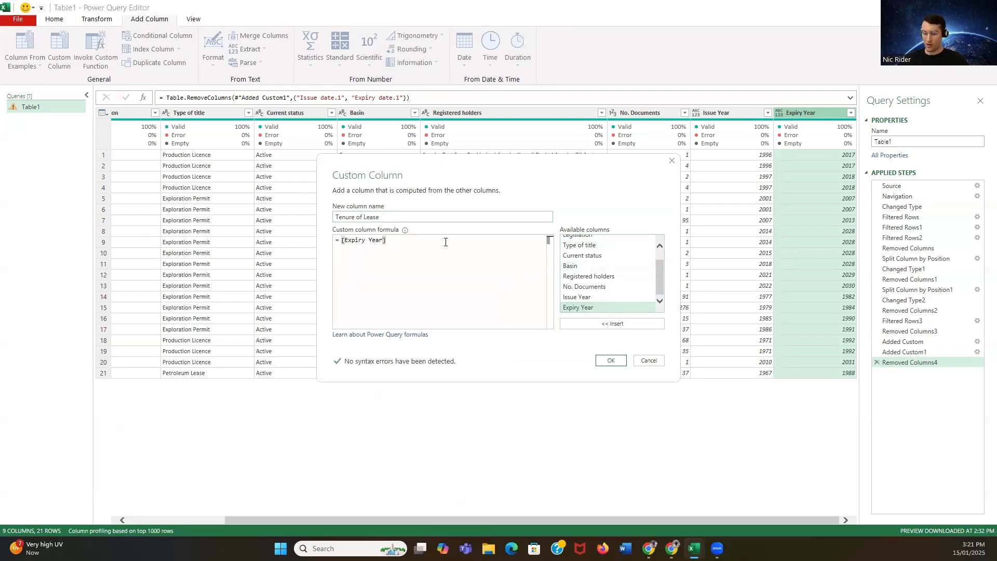
{"action": "type", "text": ","}
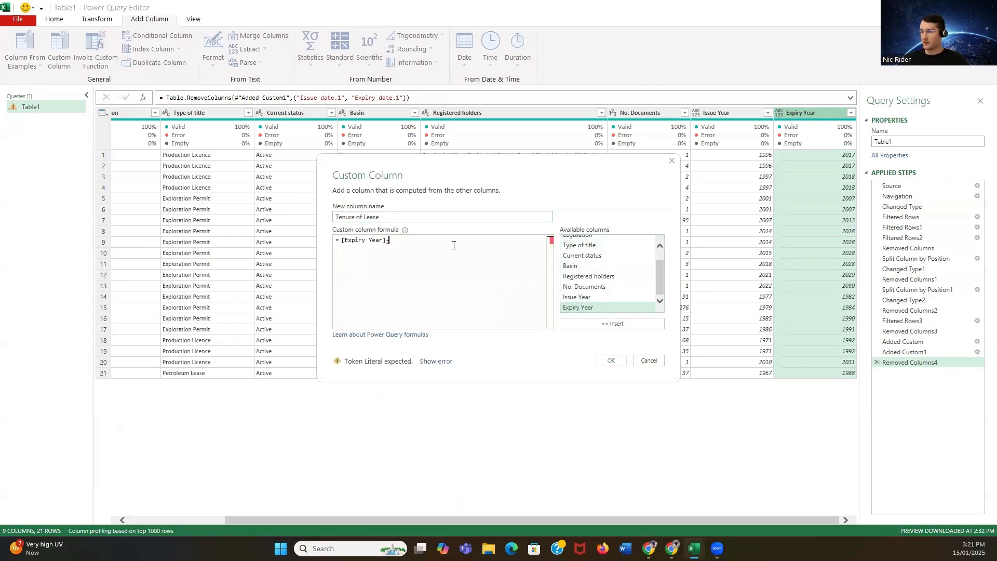
{"action": "double_click", "coordinate": [598, 294]}
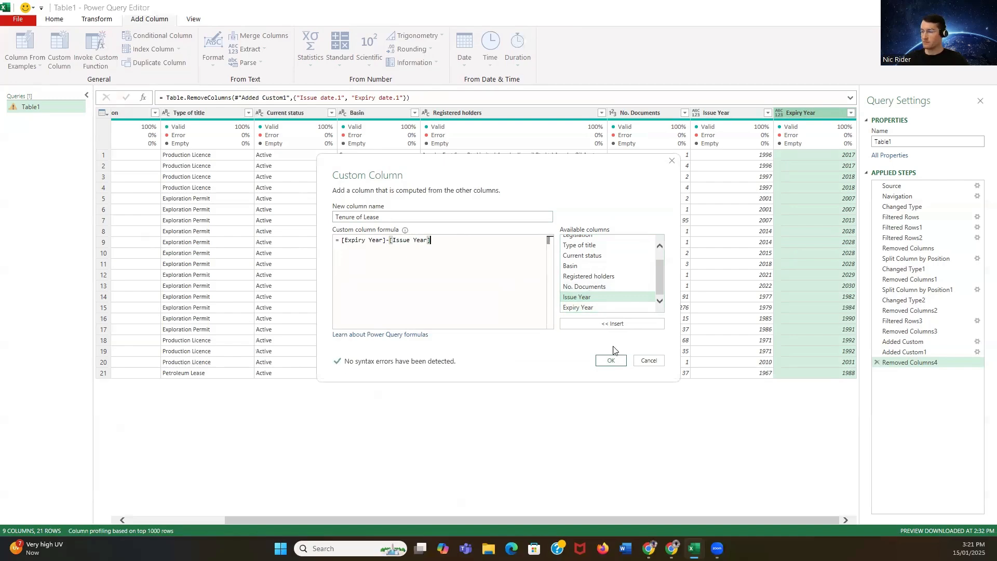
{"action": "left_click", "coordinate": [615, 361]}
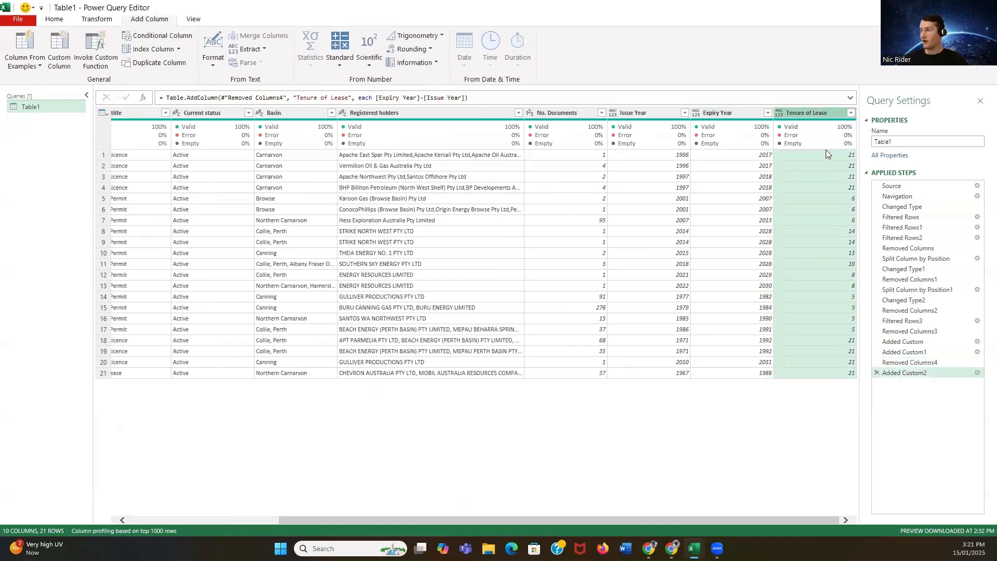
Sort the query rows by Tenure of Lease in descending order and review the sorted table across its columns.
{"action": "left_click", "coordinate": [850, 113]}
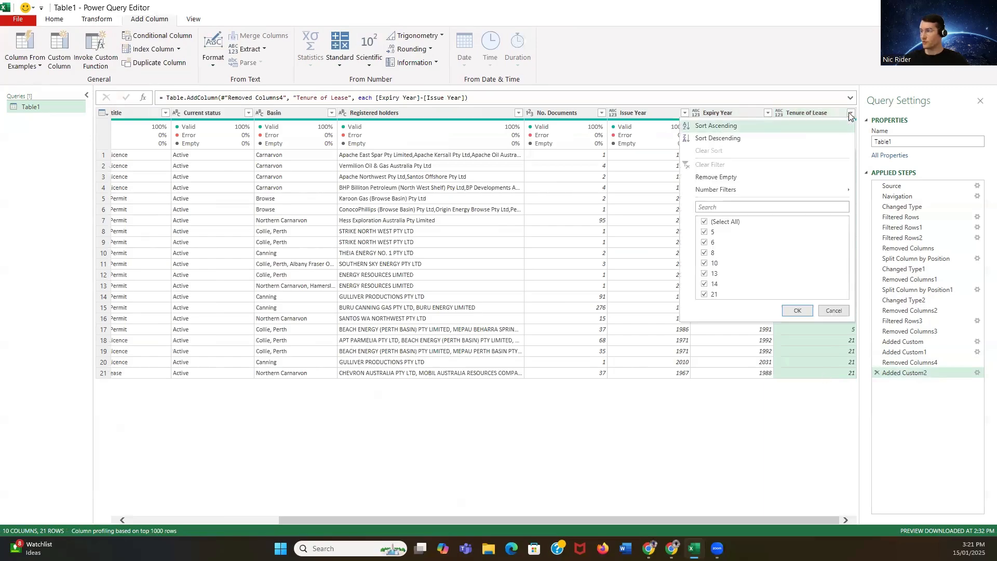
{"action": "left_click", "coordinate": [767, 138]}
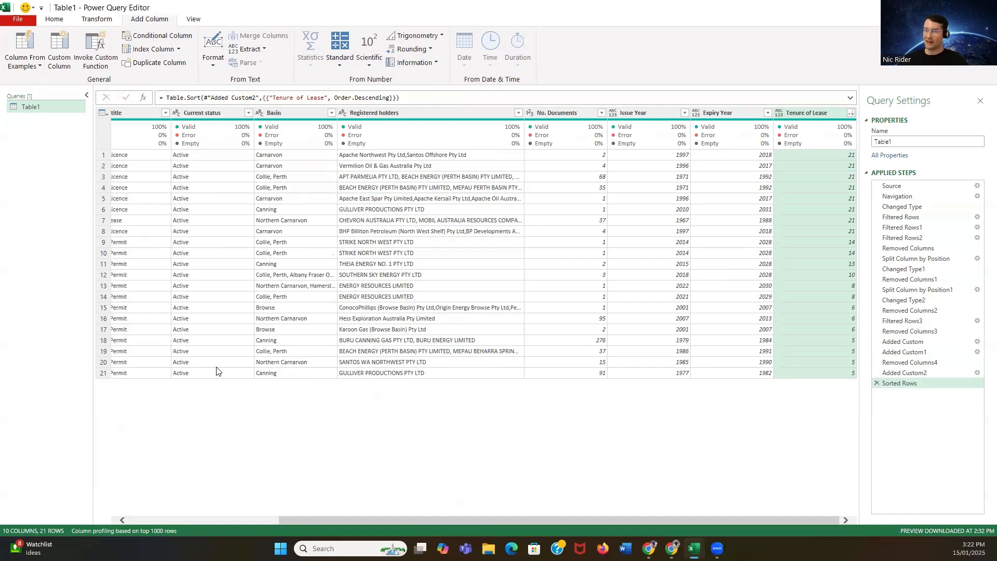
{"action": "left_click_drag", "start_coordinate": [332, 520], "coordinate": [165, 521]}
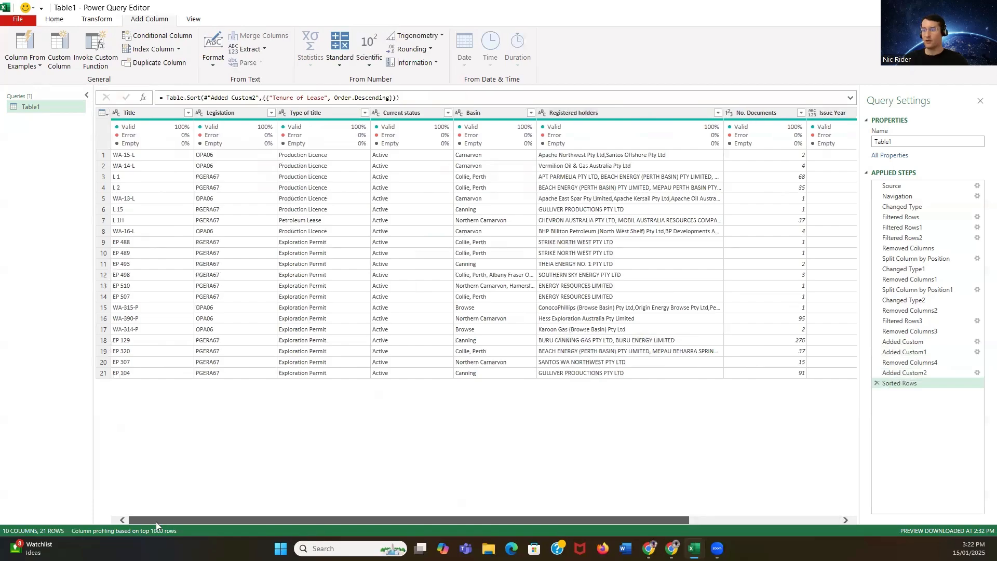
{"action": "left_click_drag", "start_coordinate": [156, 521], "coordinate": [350, 527]}
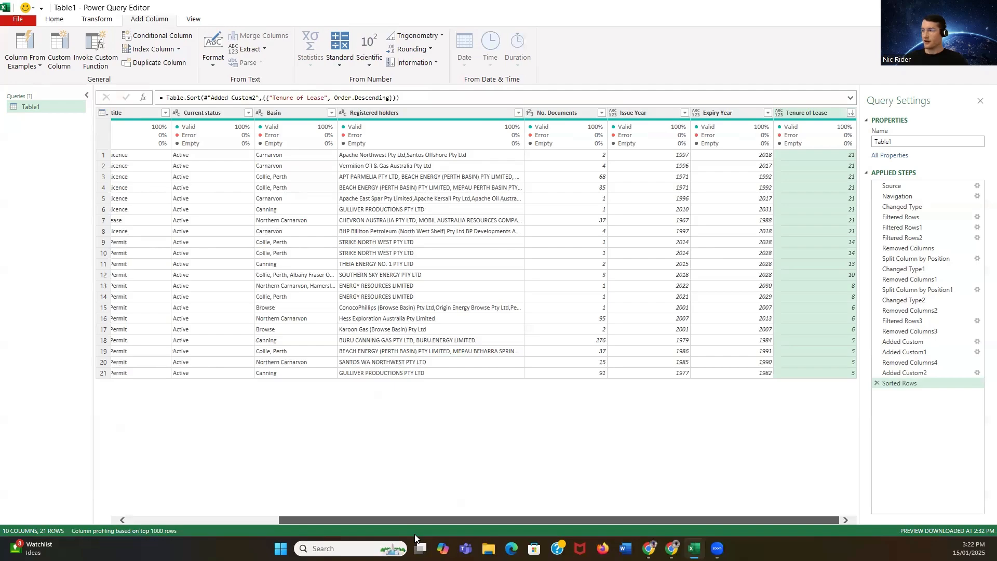
Close the Power Query Editor, load the transformed query into the Excel worksheet, and close the queries pane.
{"action": "left_click_drag", "start_coordinate": [355, 520], "coordinate": [205, 514]}
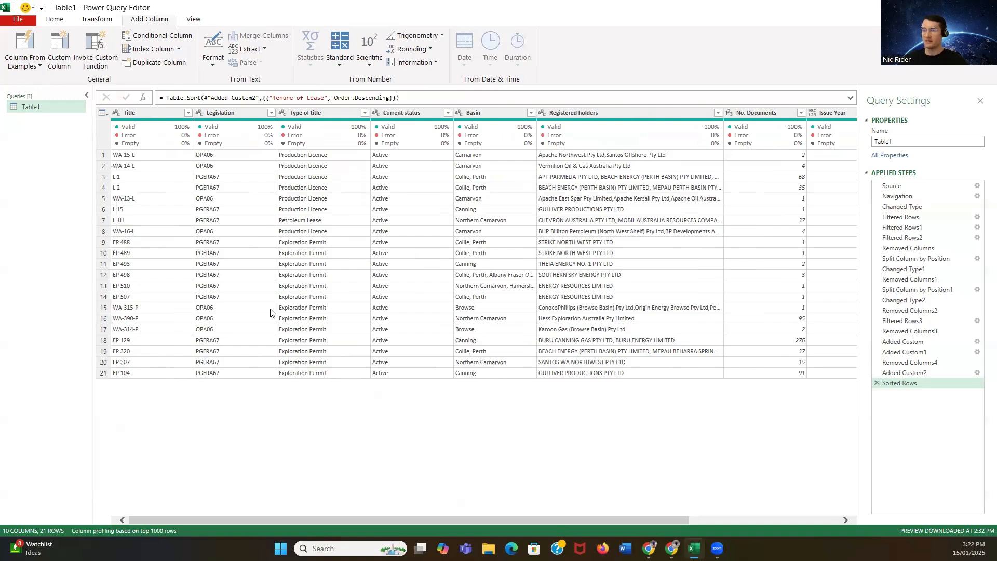
{"action": "left_click", "coordinate": [104, 20]}
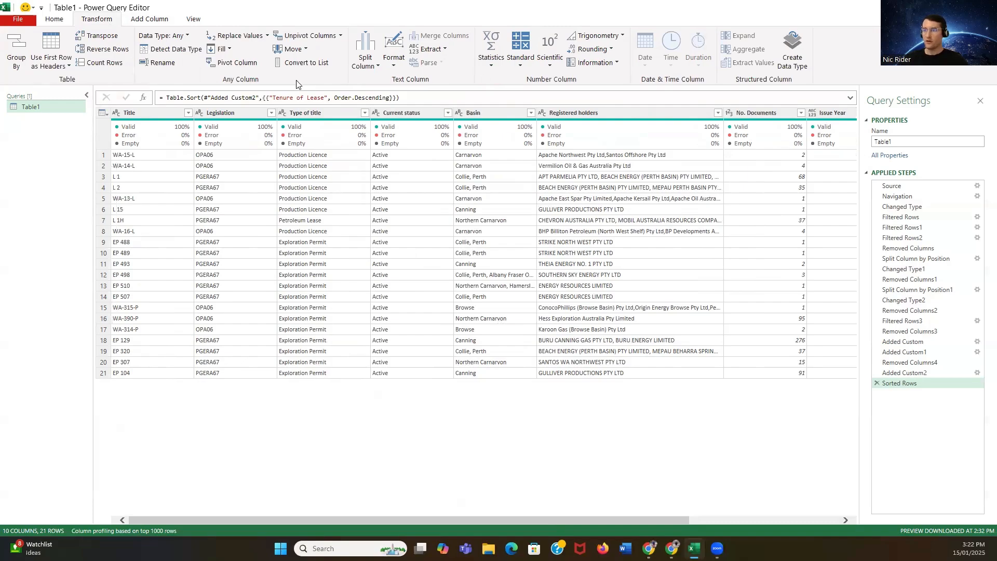
{"action": "left_click", "coordinate": [163, 21]}
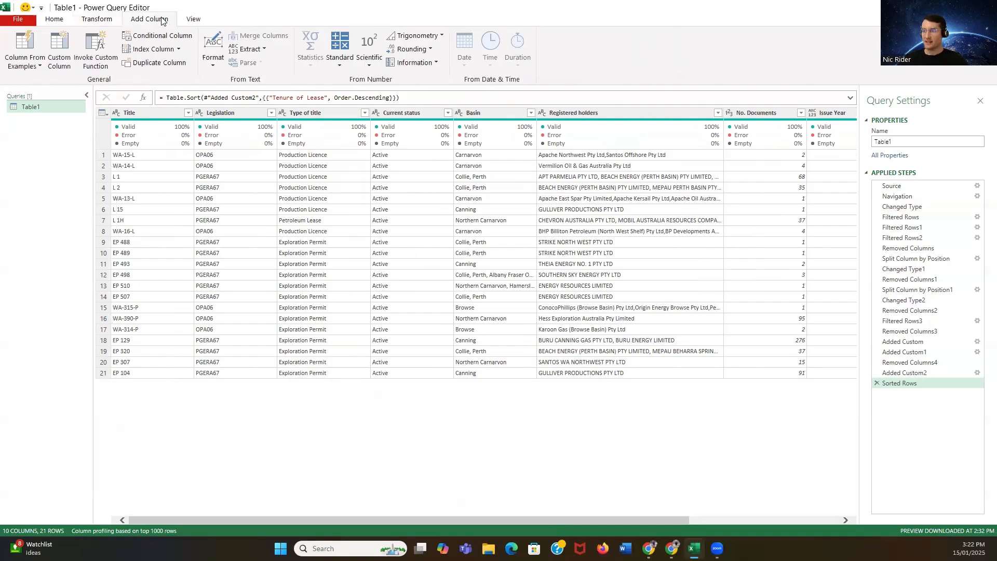
{"action": "left_click", "coordinate": [61, 22]}
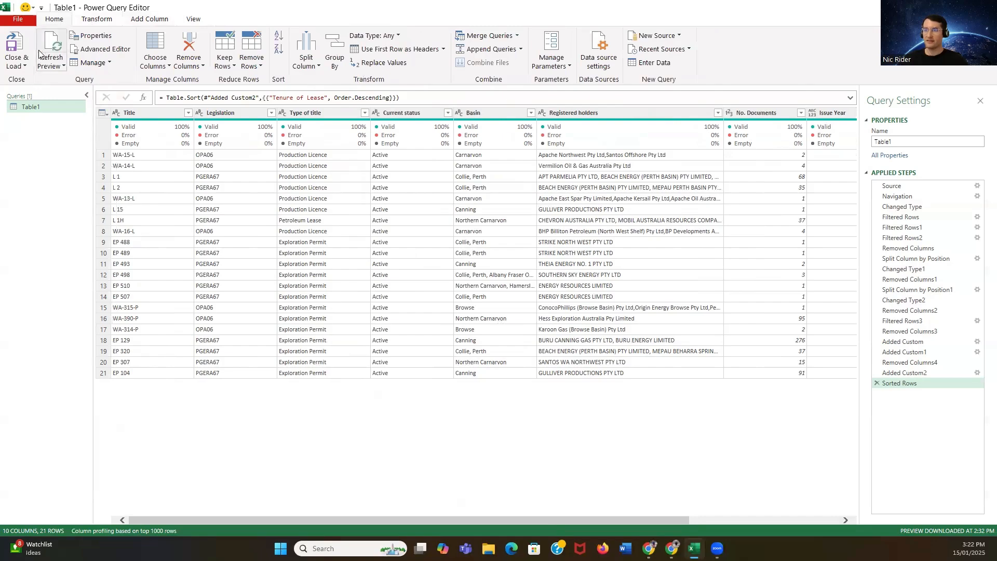
{"action": "left_click", "coordinate": [8, 68]}
{"action": "left_click", "coordinate": [23, 78]}
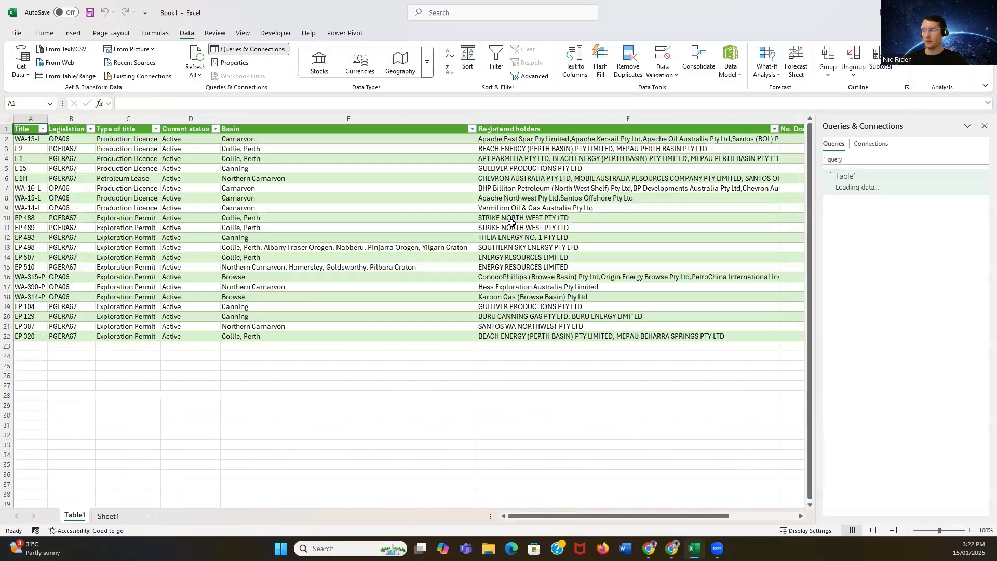
{"action": "left_click", "coordinate": [984, 126]}
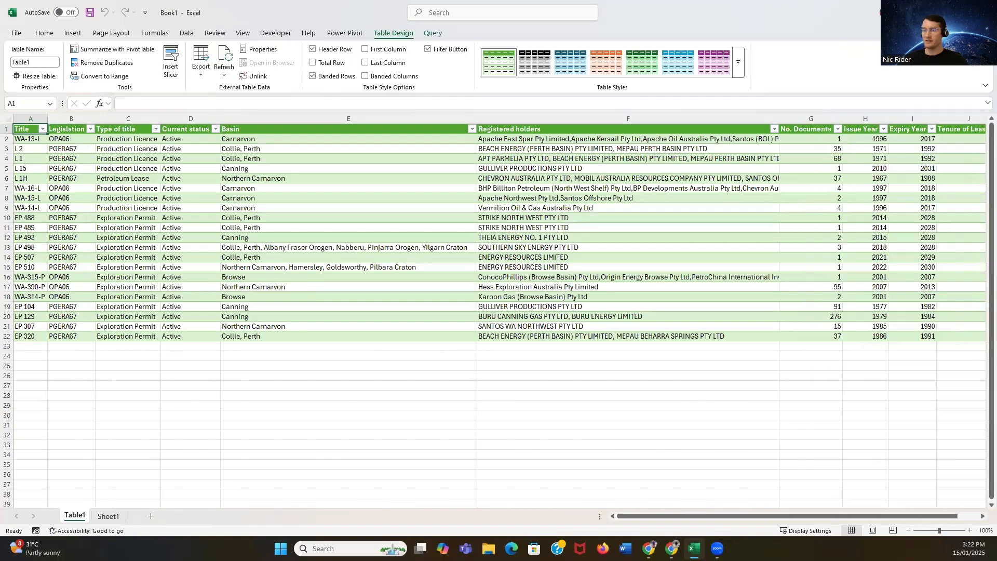
Widen the Title column of the loaded table.
{"action": "left_click_drag", "start_coordinate": [48, 119], "coordinate": [72, 118]}
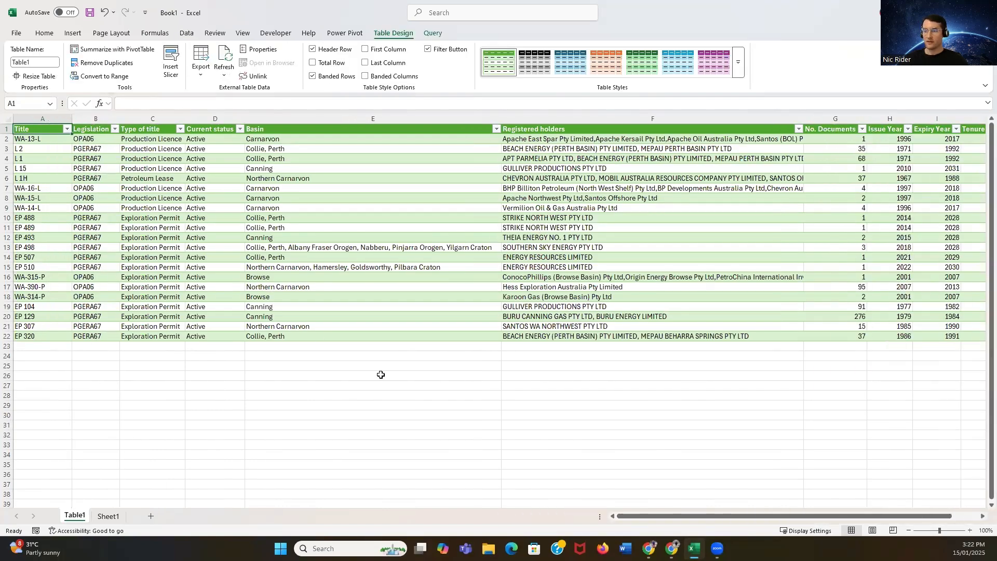
{"action": "left_click", "coordinate": [385, 379]}
{"action": "left_click_drag", "start_coordinate": [716, 516], "coordinate": [277, 481]}
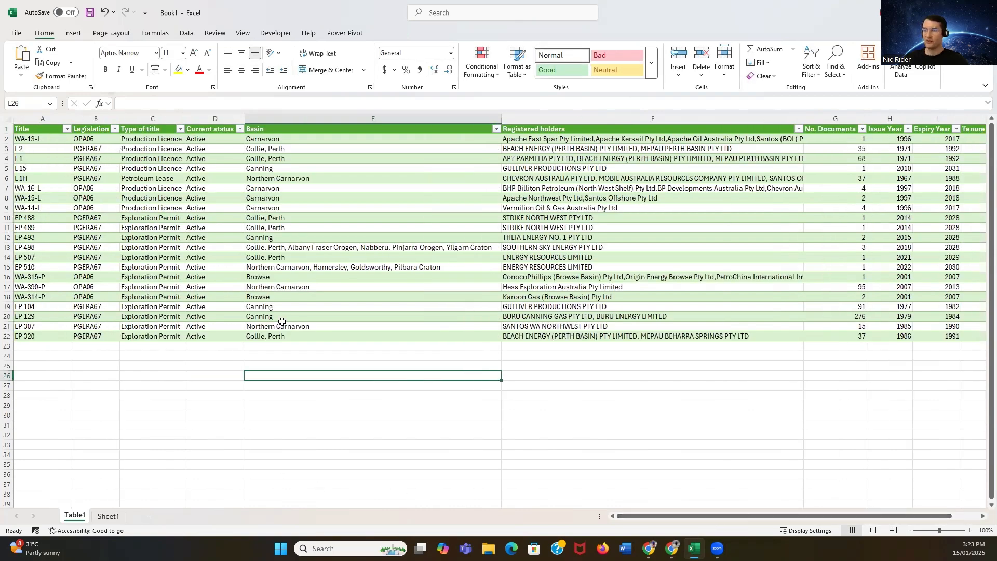
Rename the Table1 worksheet as Active Lease Data.
{"action": "double_click", "coordinate": [82, 515]}
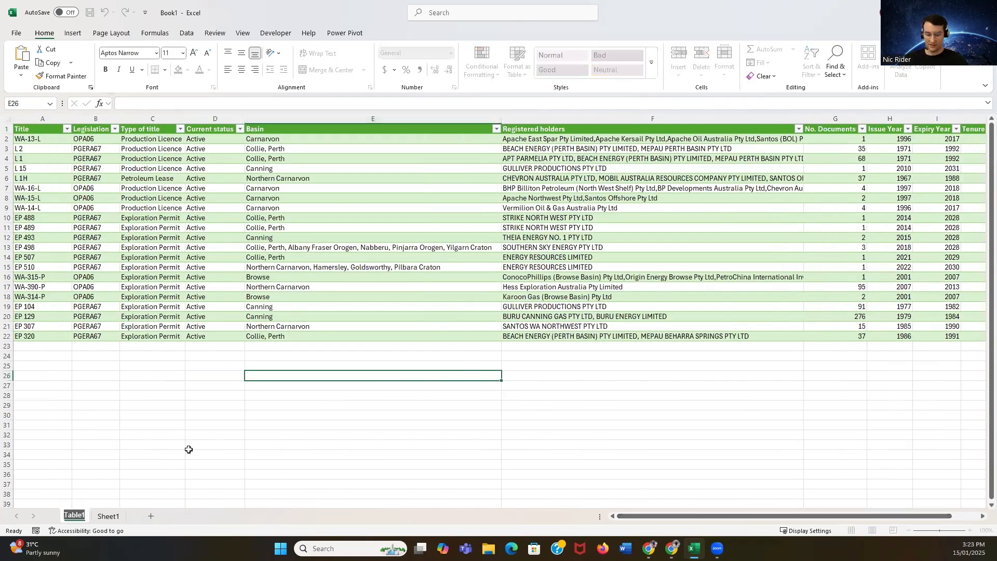
{"action": "type", "text": "Active Lease D"}
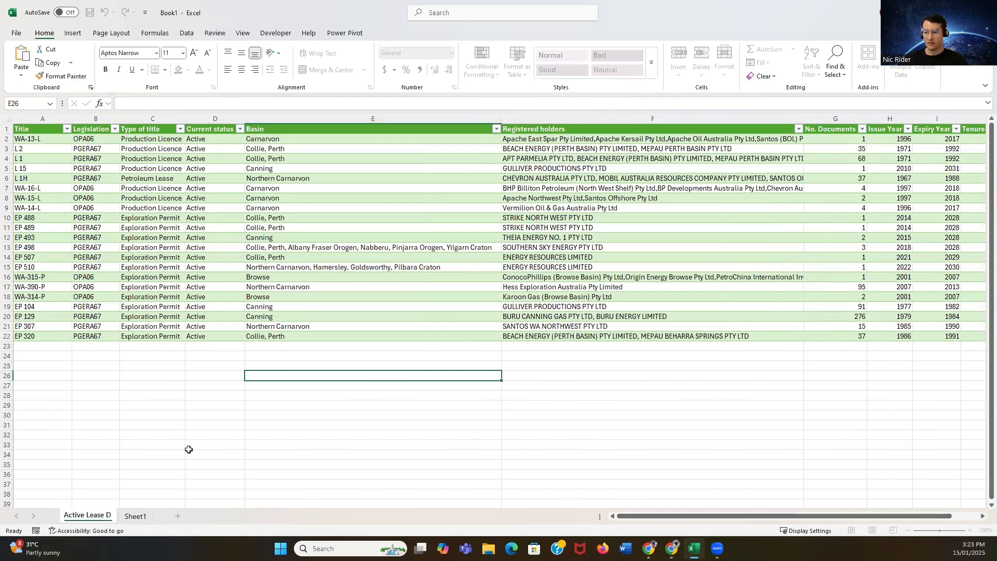
{"action": "type", "text": "ata"}
{"action": "left_click", "coordinate": [182, 416]}
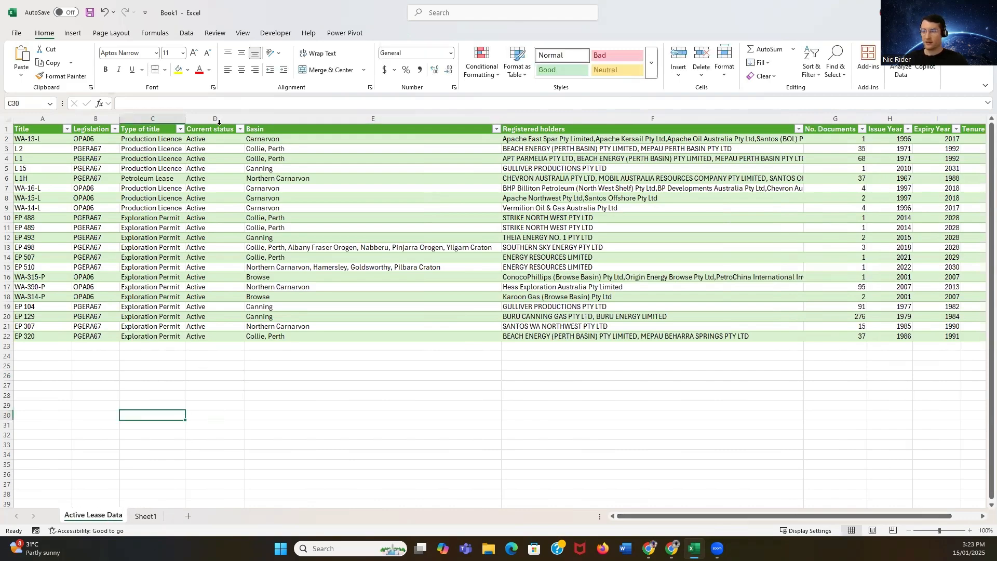
Delete the Current status column from the Active Lease Data sheet.
{"action": "left_click", "coordinate": [219, 119]}
{"action": "right_click", "coordinate": [219, 118]}
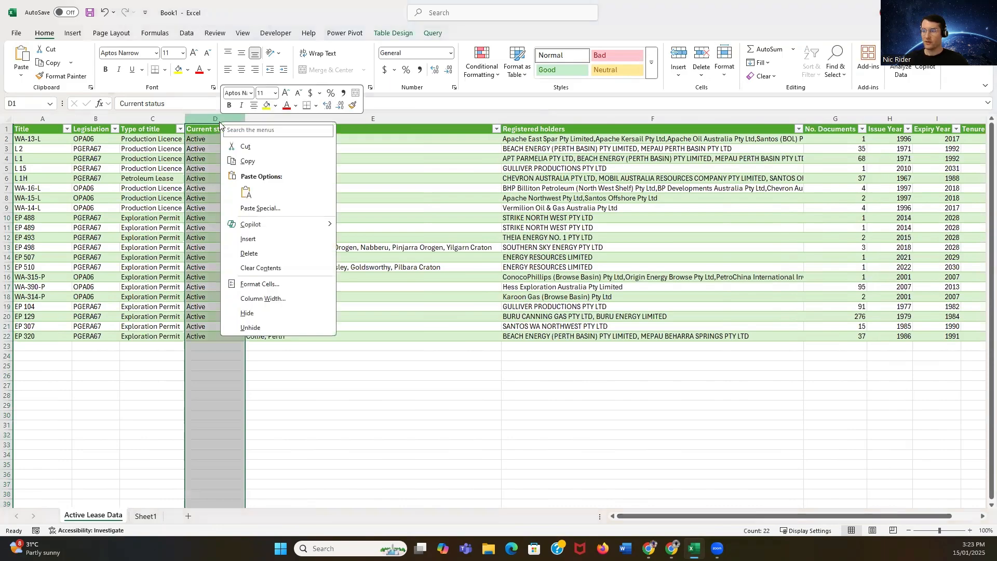
{"action": "left_click", "coordinate": [257, 251]}
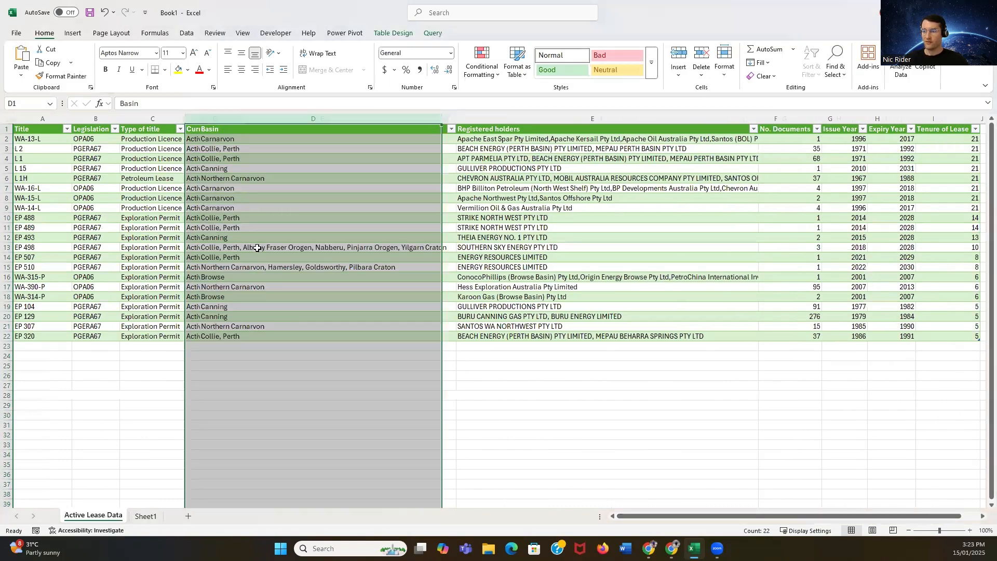
{"action": "left_click", "coordinate": [581, 423]}
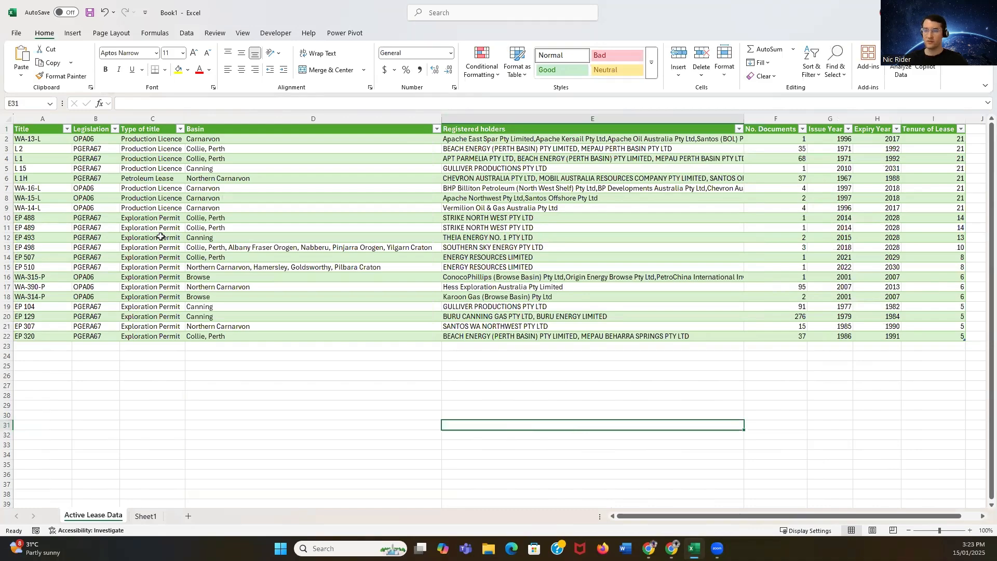
Create a PivotTable from the Table1 data on a new worksheet.
{"action": "left_click", "coordinate": [60, 138]}
{"action": "left_click", "coordinate": [73, 33]}
{"action": "left_click", "coordinate": [28, 78]}
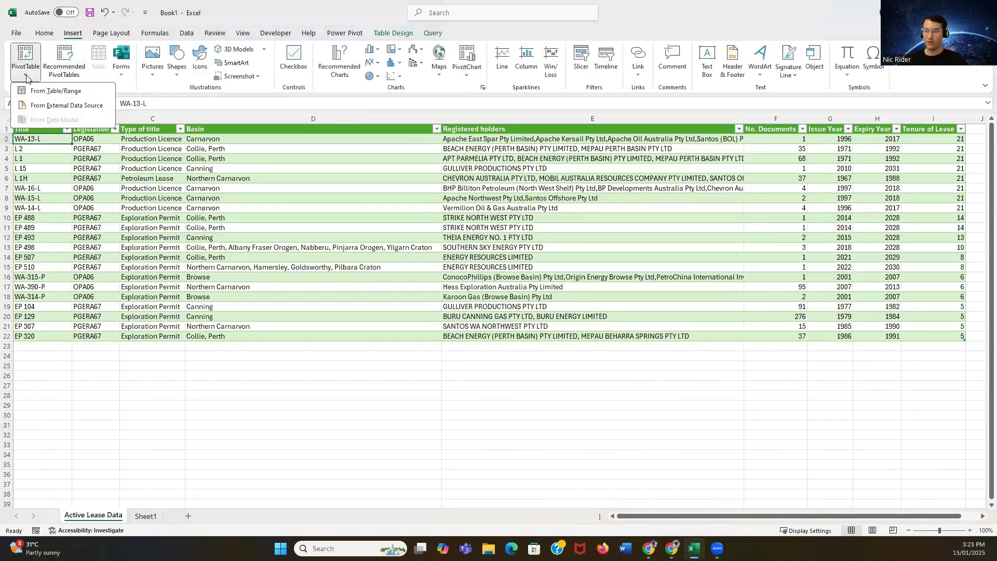
{"action": "left_click", "coordinate": [44, 90]}
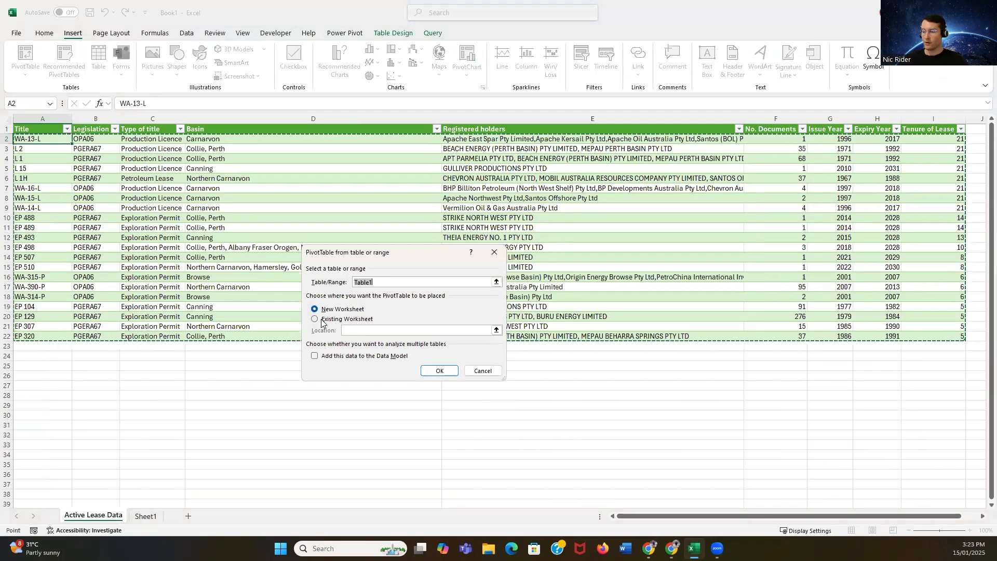
{"action": "left_click", "coordinate": [447, 370]}
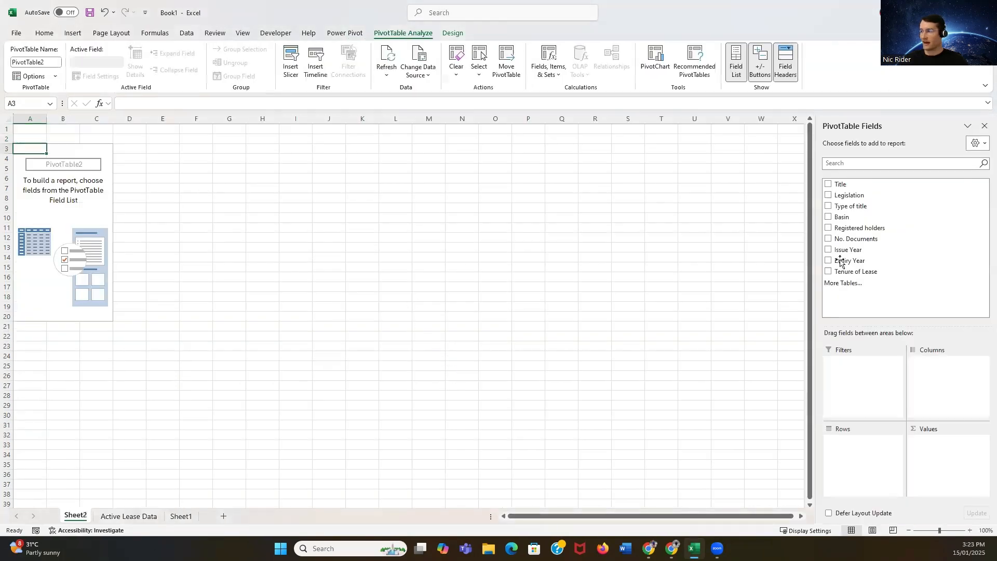
Add Title as the PivotTable's row field and Tenure of Lease as its summed value.
{"action": "left_click", "coordinate": [827, 185]}
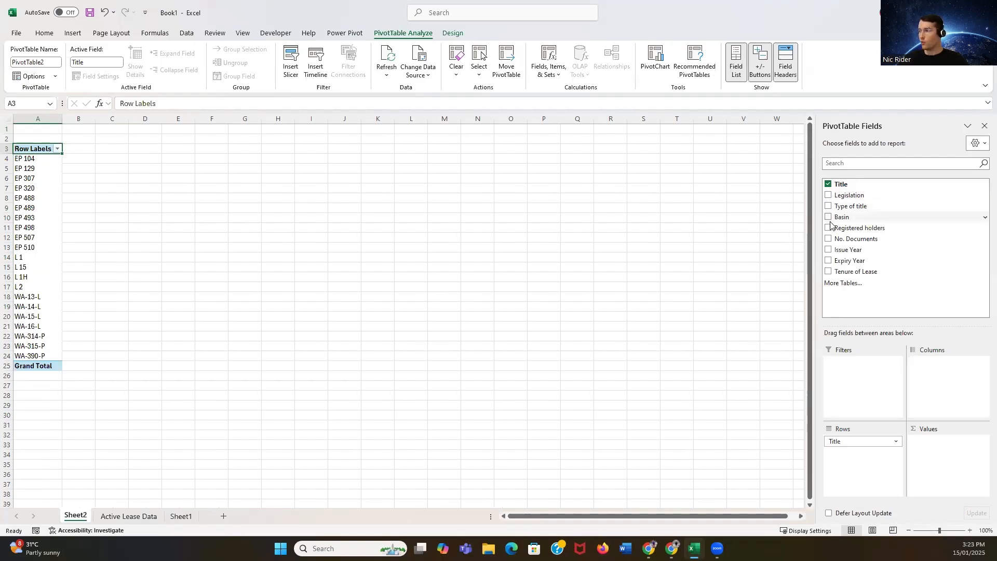
{"action": "left_click", "coordinate": [829, 272]}
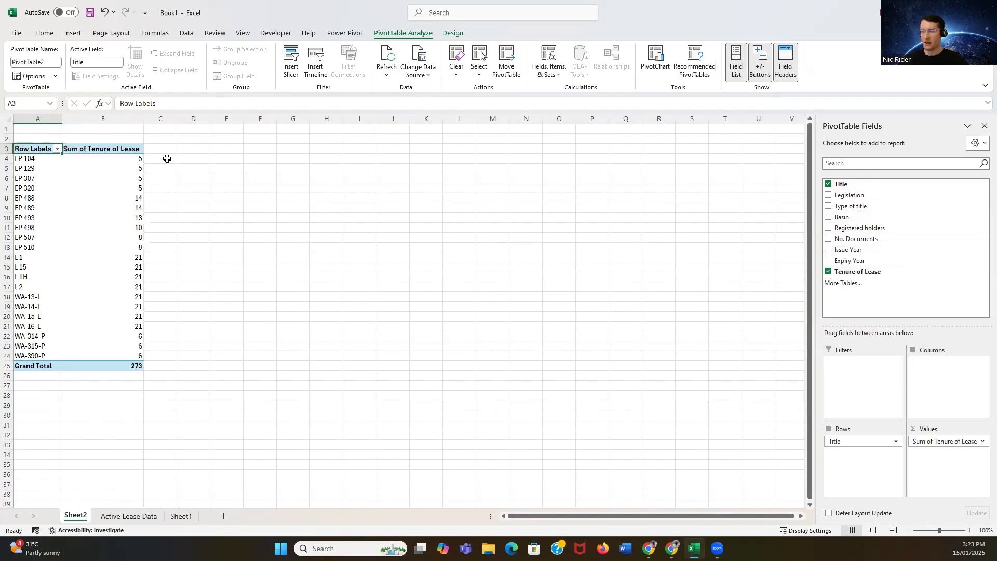
{"action": "mouse_move", "coordinate": [129, 159]}
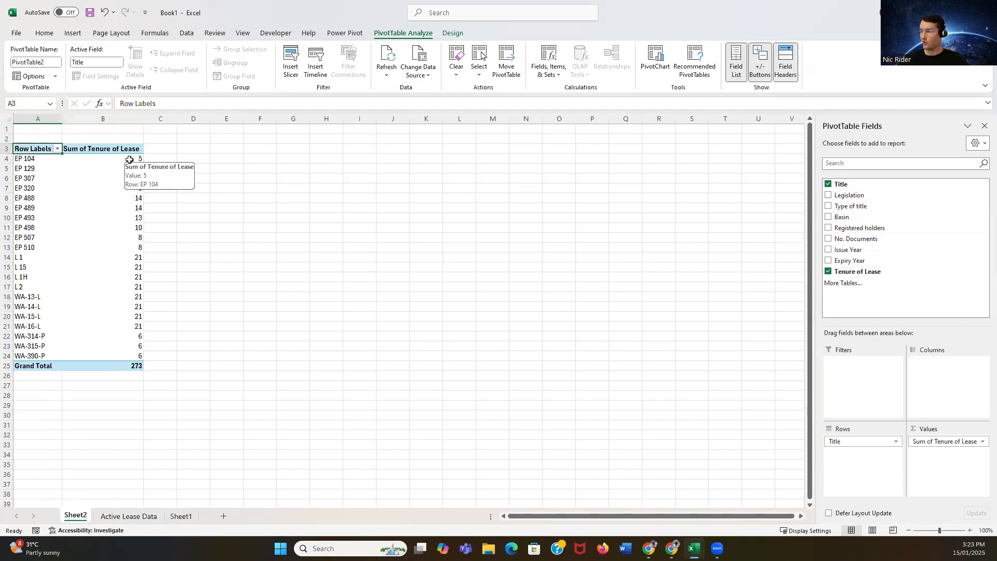
Sort the PivotTable's titles in descending order by Sum of Tenure of Lease.
{"action": "left_click", "coordinate": [58, 149]}
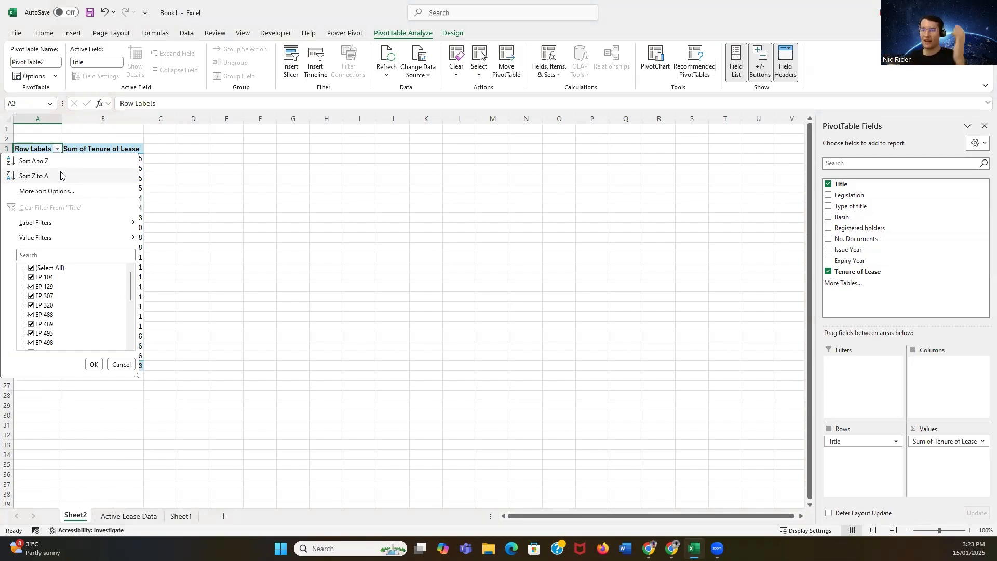
{"action": "mouse_move", "coordinate": [75, 246]}
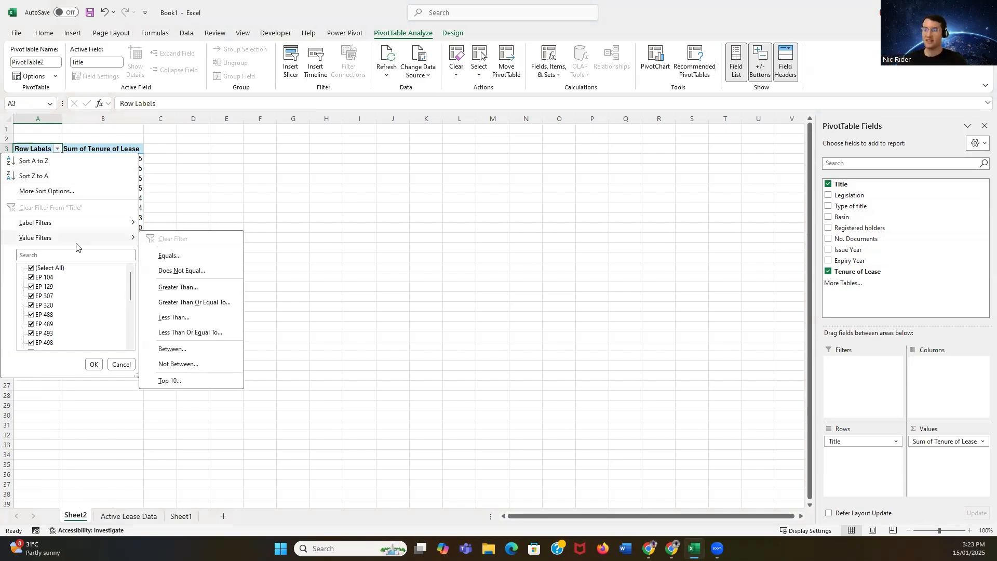
{"action": "left_click", "coordinate": [61, 192]}
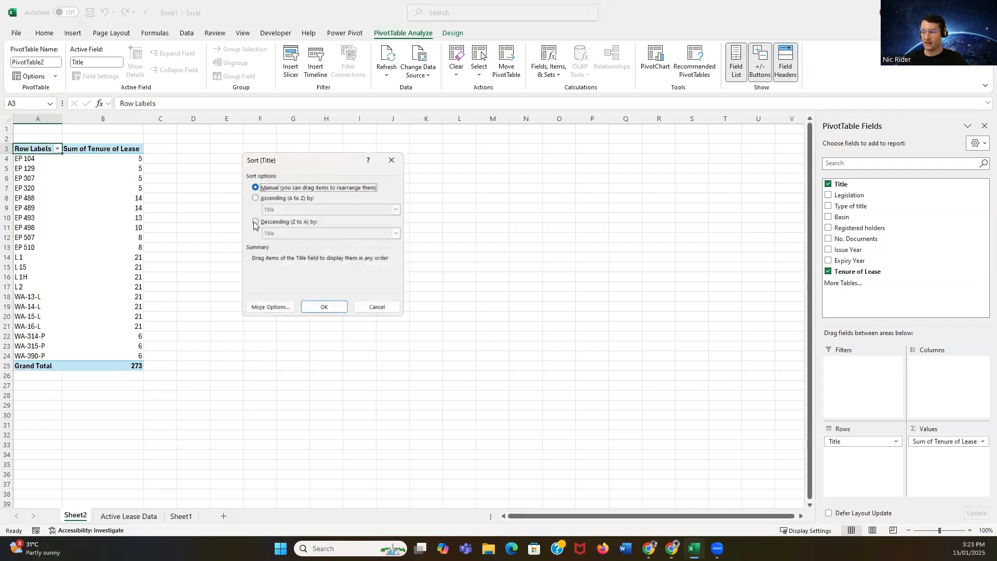
{"action": "left_click", "coordinate": [254, 223]}
{"action": "left_click", "coordinate": [299, 235]}
{"action": "left_click", "coordinate": [305, 250]}
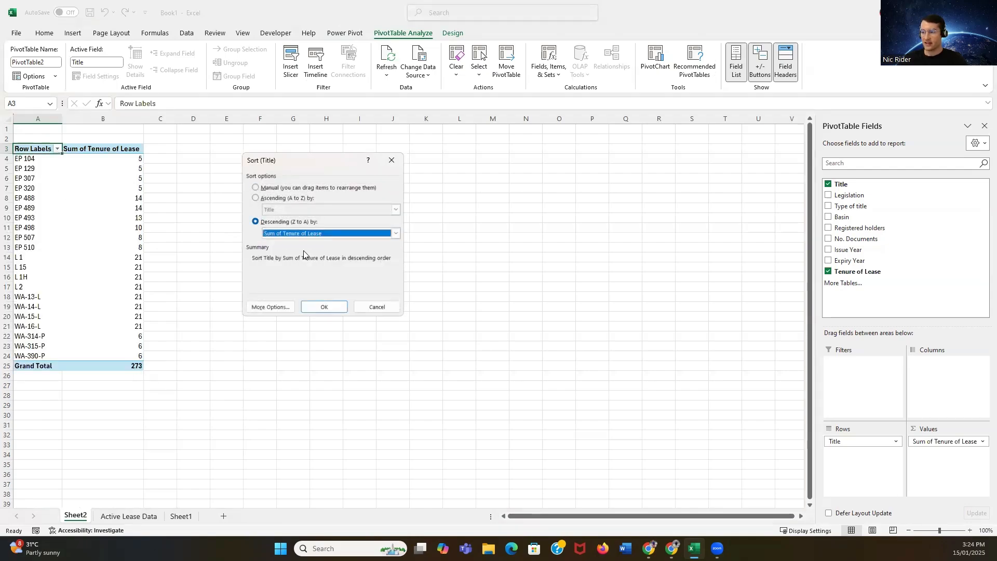
{"action": "left_click", "coordinate": [327, 305]}
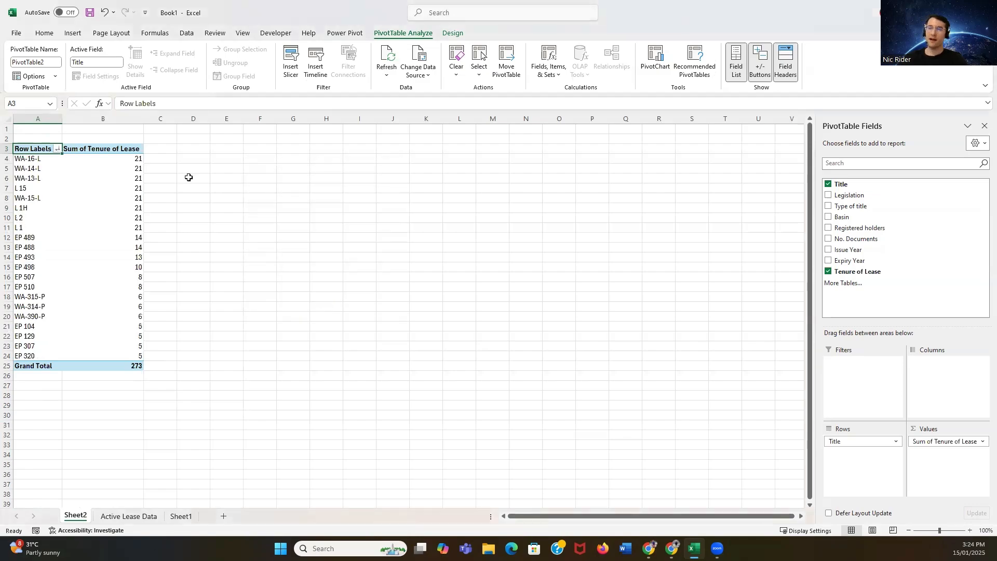
Review the titles with the longest tenure and add the Registered holders field to the PivotTable rows.
{"action": "left_click", "coordinate": [260, 178]}
{"action": "left_click_drag", "start_coordinate": [27, 159], "coordinate": [112, 227]}
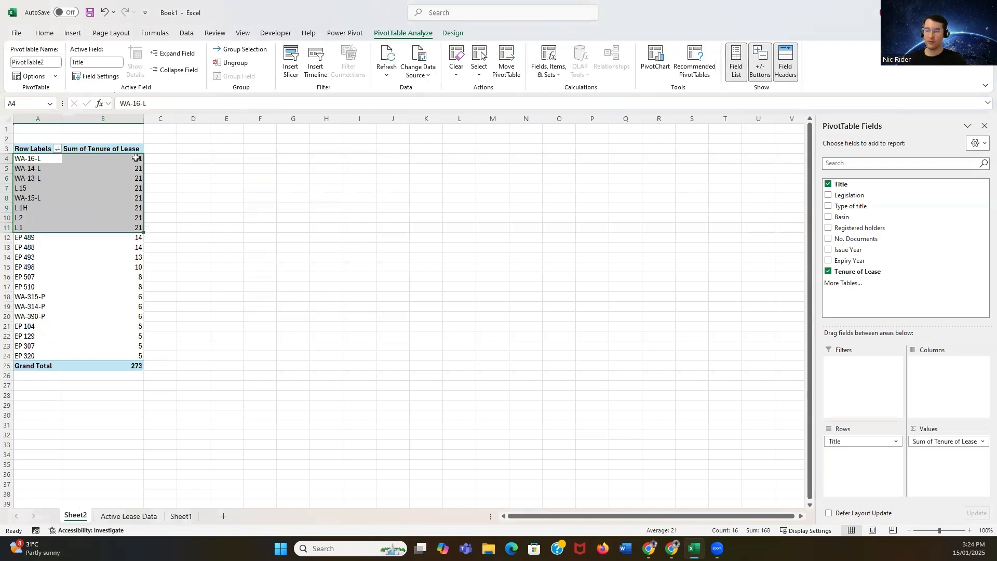
{"action": "left_click", "coordinate": [282, 162]}
{"action": "left_click", "coordinate": [50, 159]}
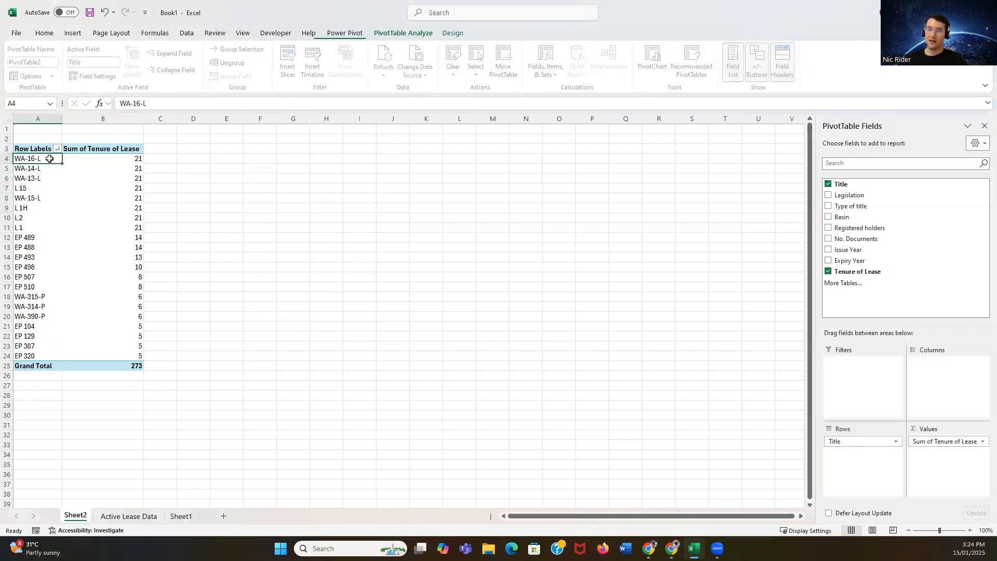
{"action": "left_click", "coordinate": [828, 227]}
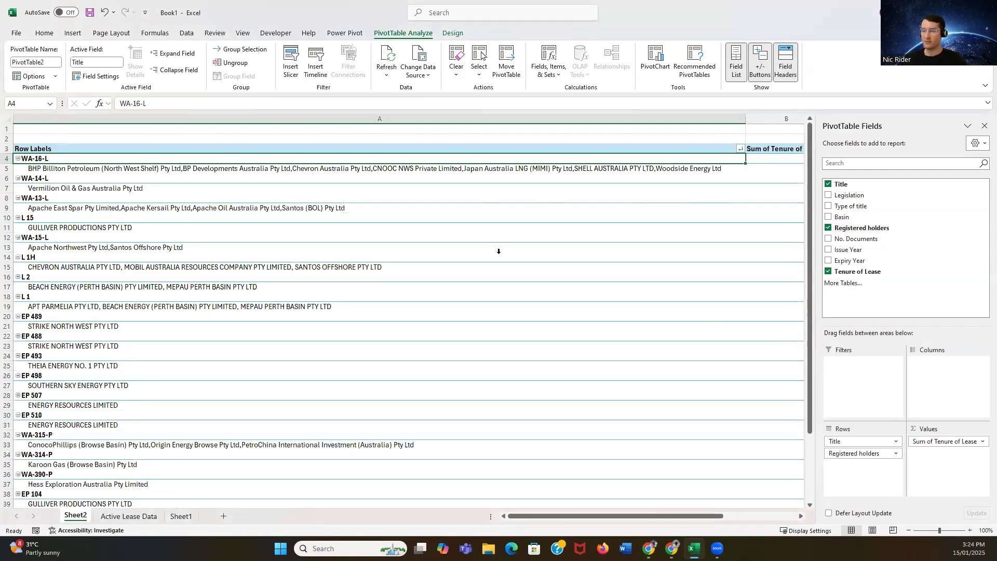
Set the Title field's layout to outline form with compact form and subtotals at the top of each group turned off.
{"action": "left_click", "coordinate": [895, 441]}
{"action": "left_click", "coordinate": [861, 429]}
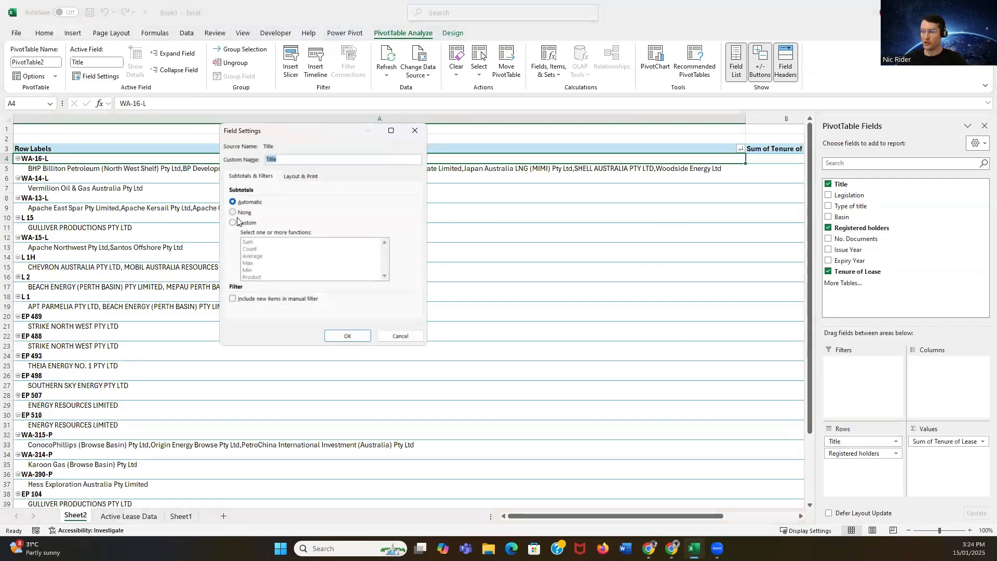
{"action": "left_click", "coordinate": [306, 176]}
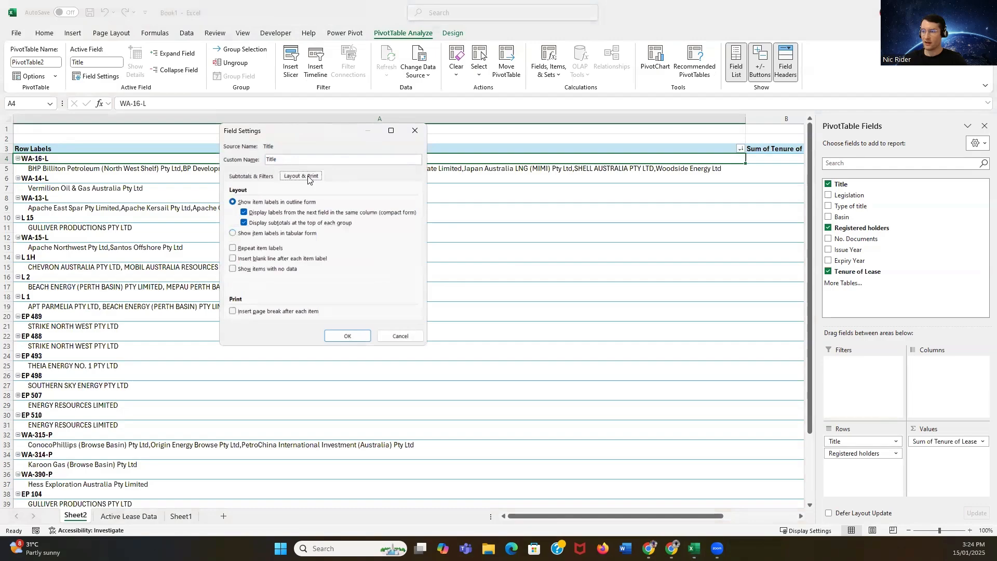
{"action": "left_click", "coordinate": [251, 233]}
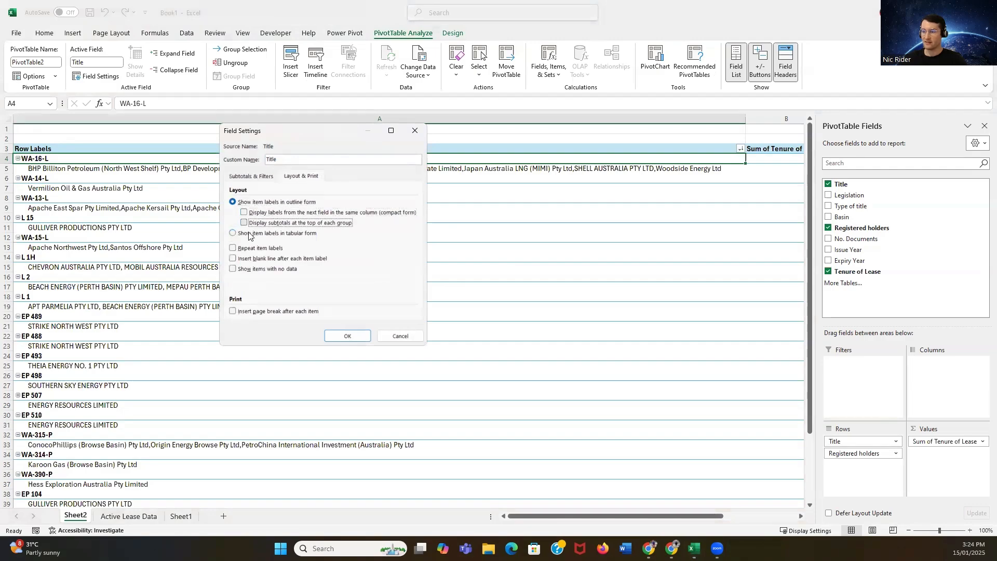
{"action": "left_click", "coordinate": [347, 336]}
Turn off compact form in the layout settings of the Registered holders field.
{"action": "left_click", "coordinate": [862, 453]}
{"action": "left_click", "coordinate": [851, 440]}
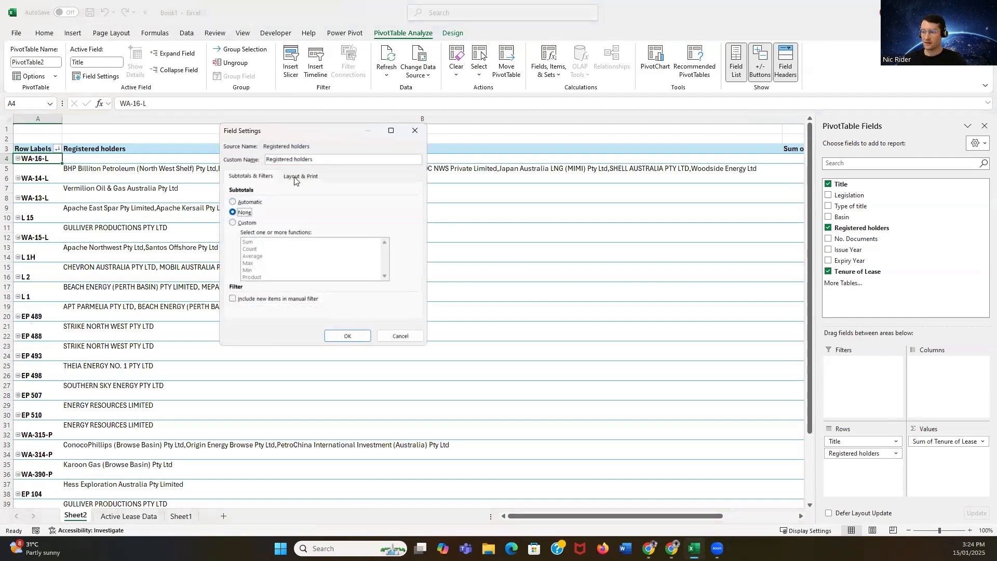
{"action": "left_click", "coordinate": [300, 176]}
{"action": "left_click", "coordinate": [244, 213]}
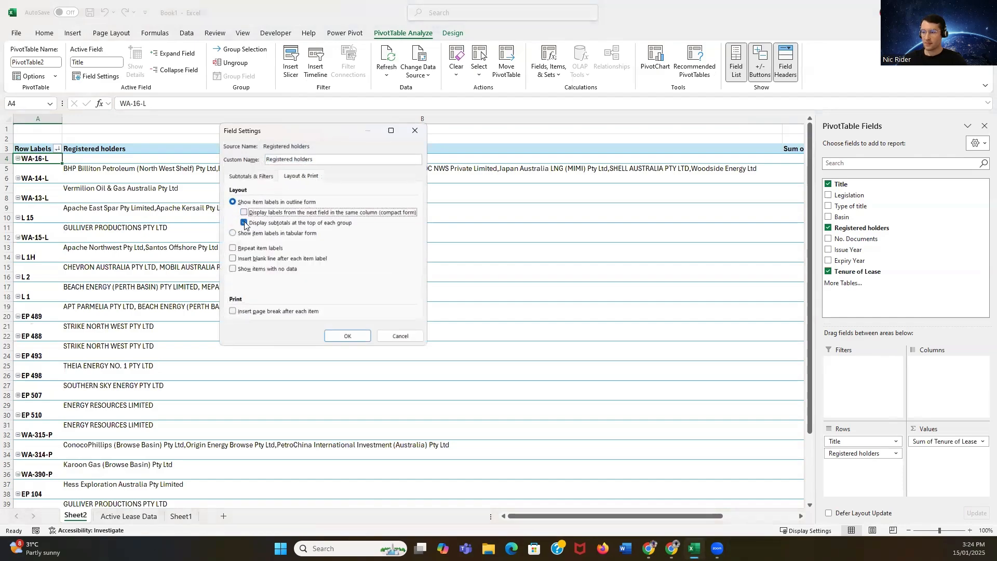
{"action": "left_click", "coordinate": [356, 336]}
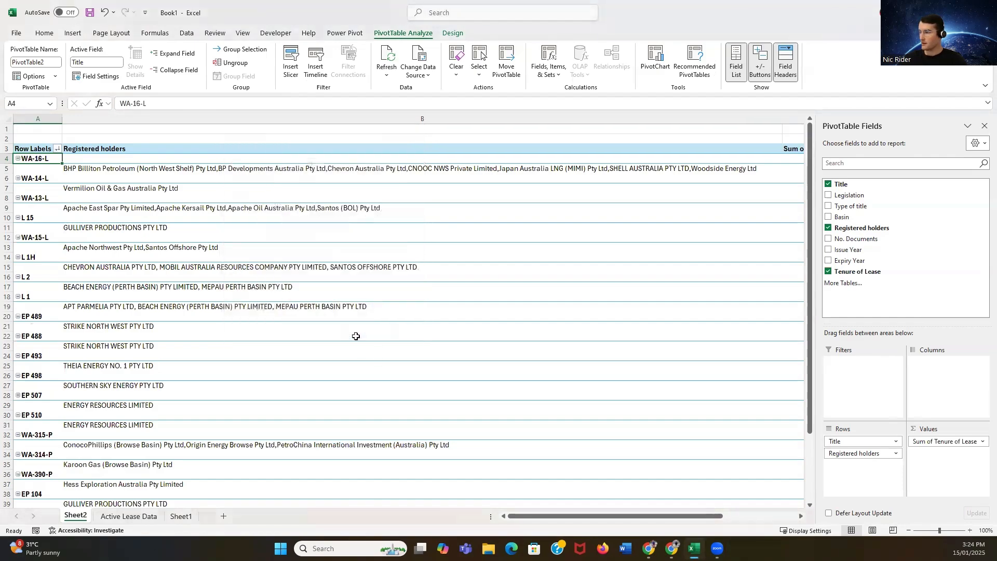
Change the PivotTable's report layout to tabular form and widen the Title column.
{"action": "left_click", "coordinate": [453, 32]}
{"action": "left_click", "coordinate": [88, 71]}
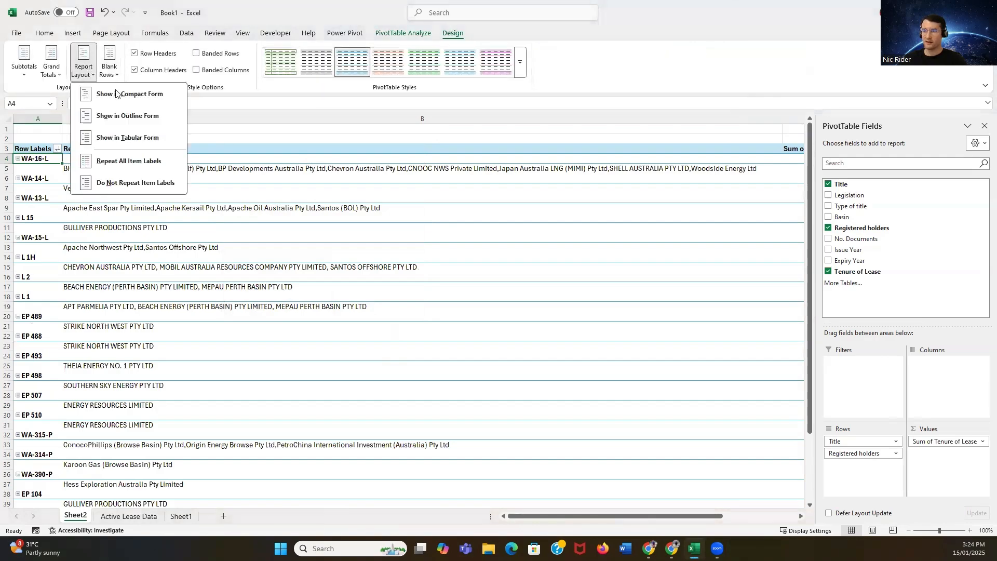
{"action": "left_click", "coordinate": [135, 138]}
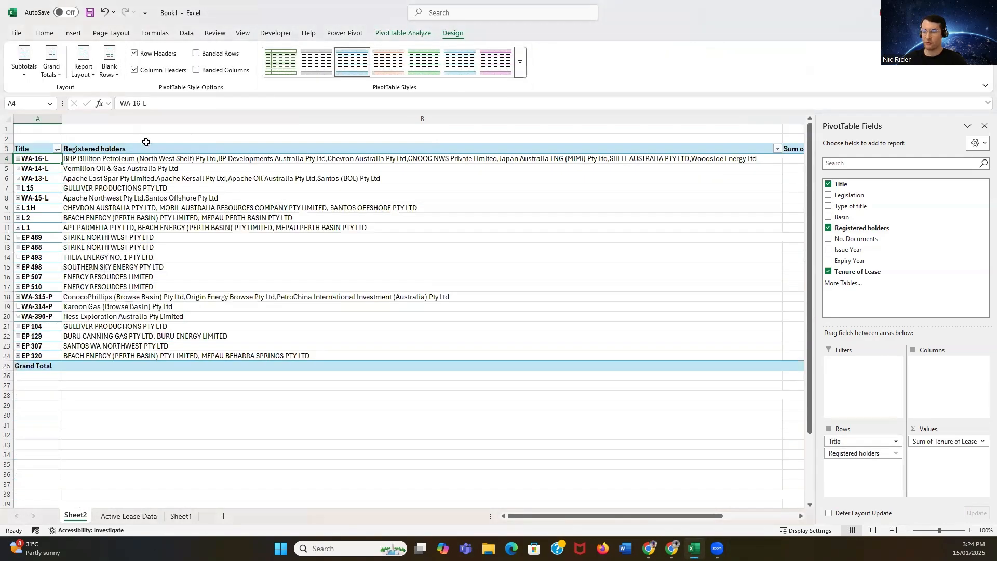
{"action": "left_click", "coordinate": [314, 415]}
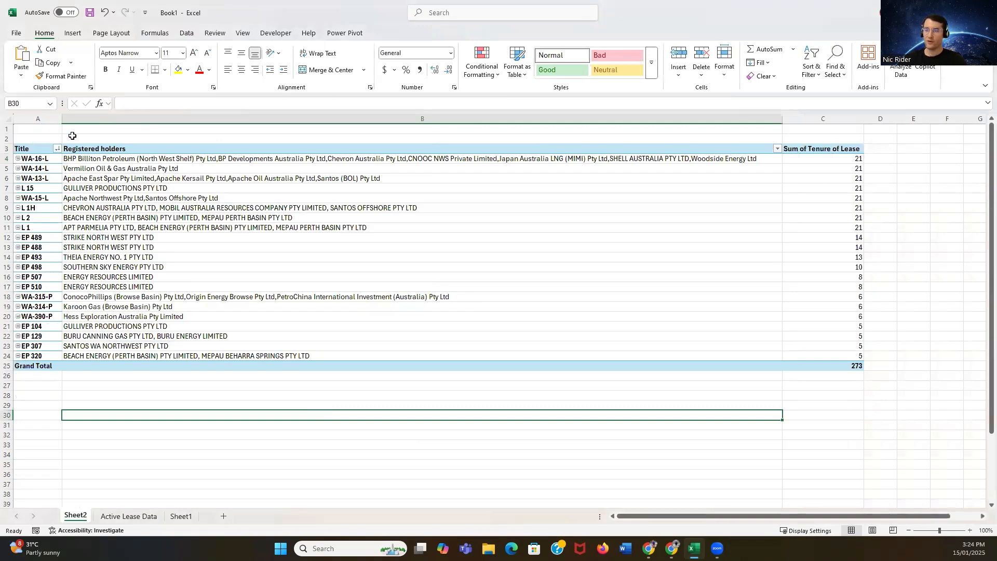
{"action": "left_click_drag", "start_coordinate": [61, 118], "coordinate": [89, 118]}
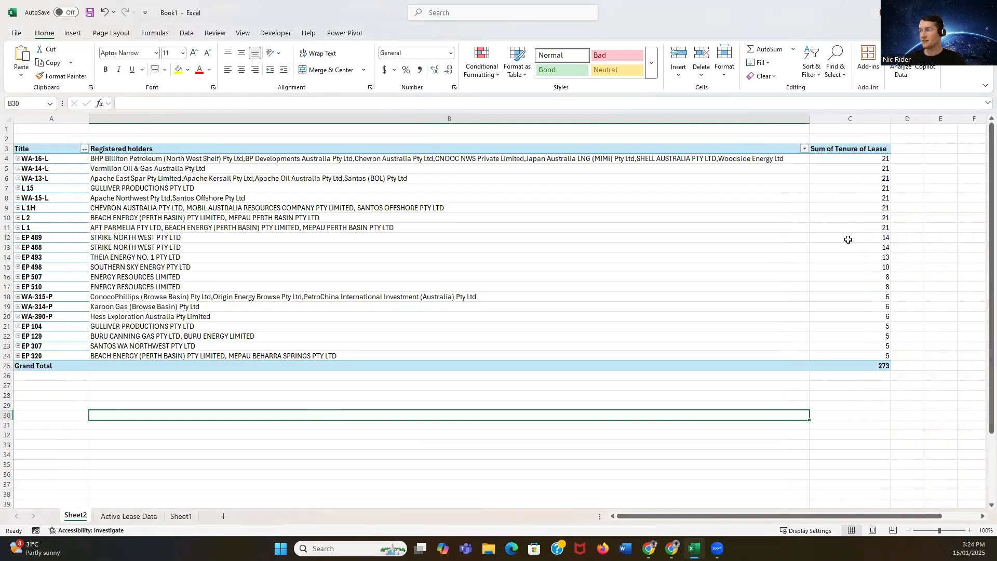
Insert a Basin slicer for the PivotTable and place it below the Grand Total row.
{"action": "left_click", "coordinate": [309, 227]}
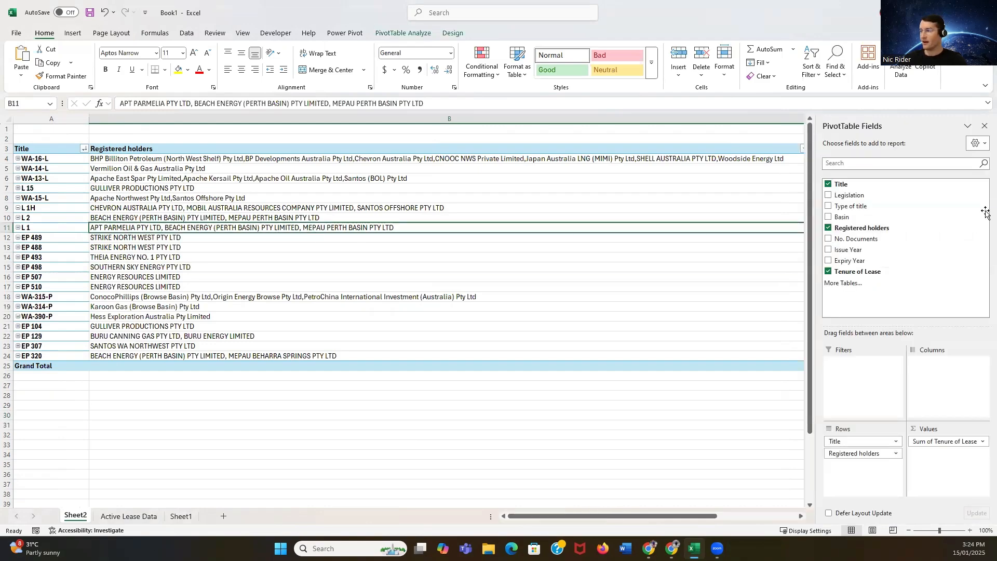
{"action": "left_click", "coordinate": [385, 34]}
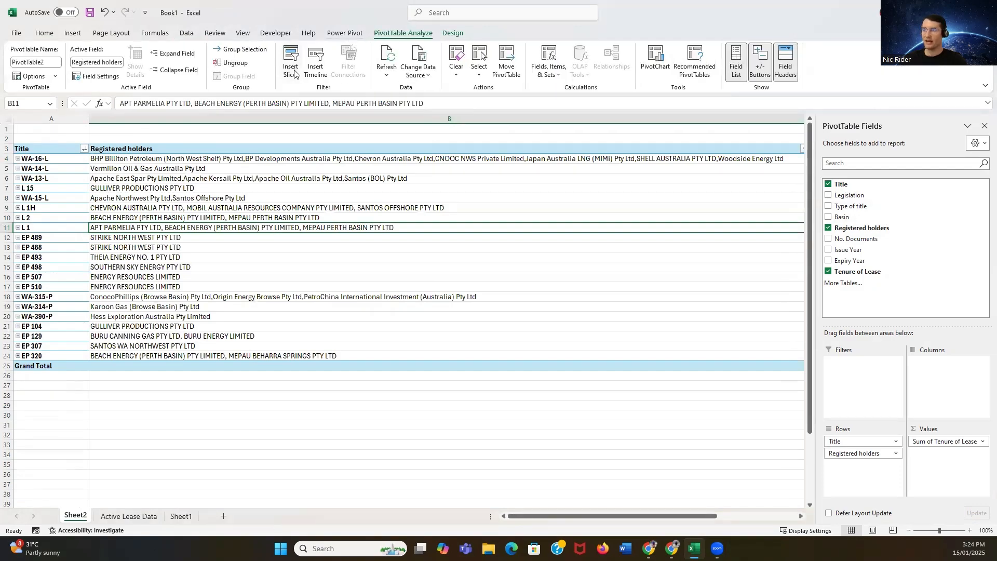
{"action": "left_click", "coordinate": [294, 73]}
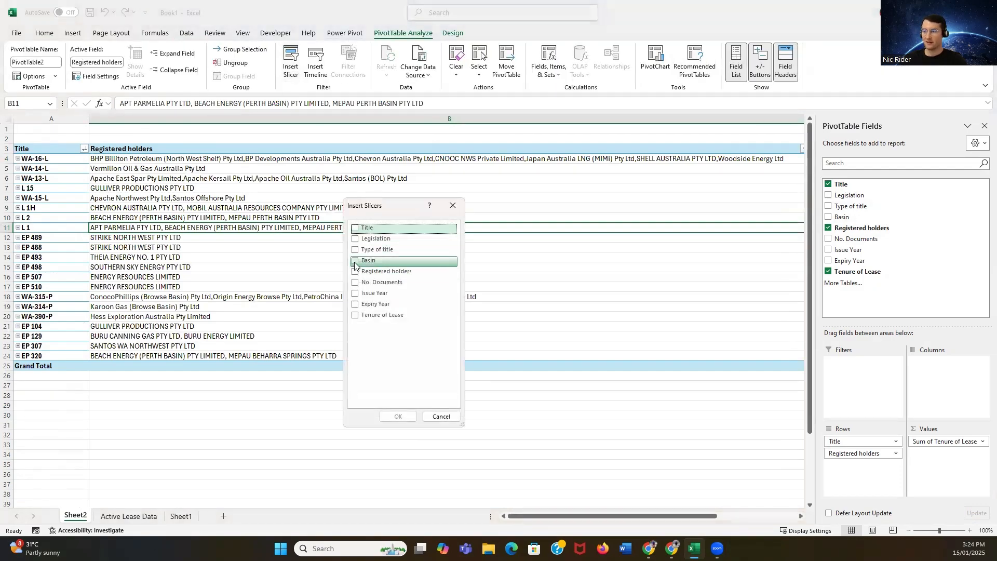
{"action": "left_click", "coordinate": [355, 262]}
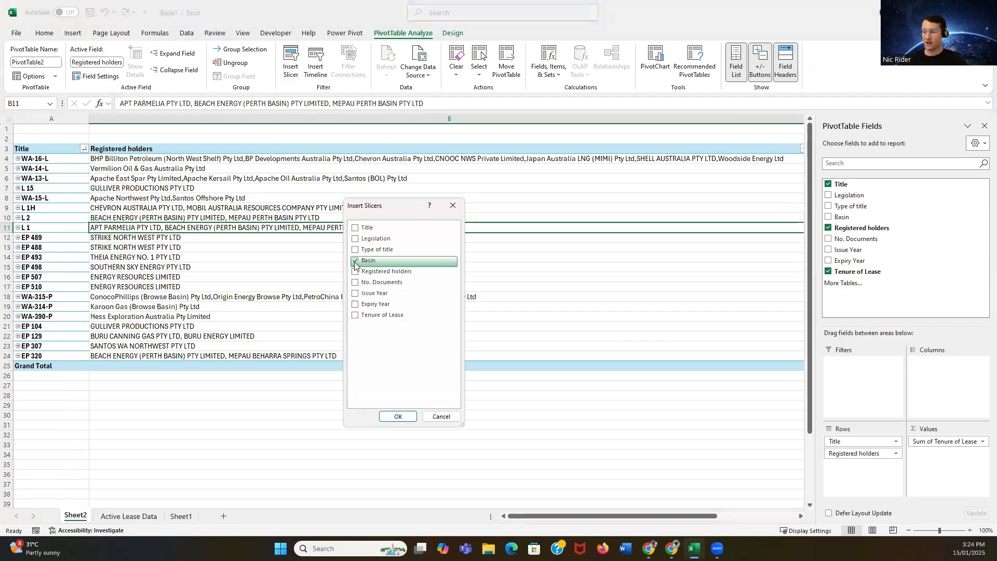
{"action": "left_click", "coordinate": [402, 414]}
{"action": "left_click_drag", "start_coordinate": [401, 260], "coordinate": [189, 387]}
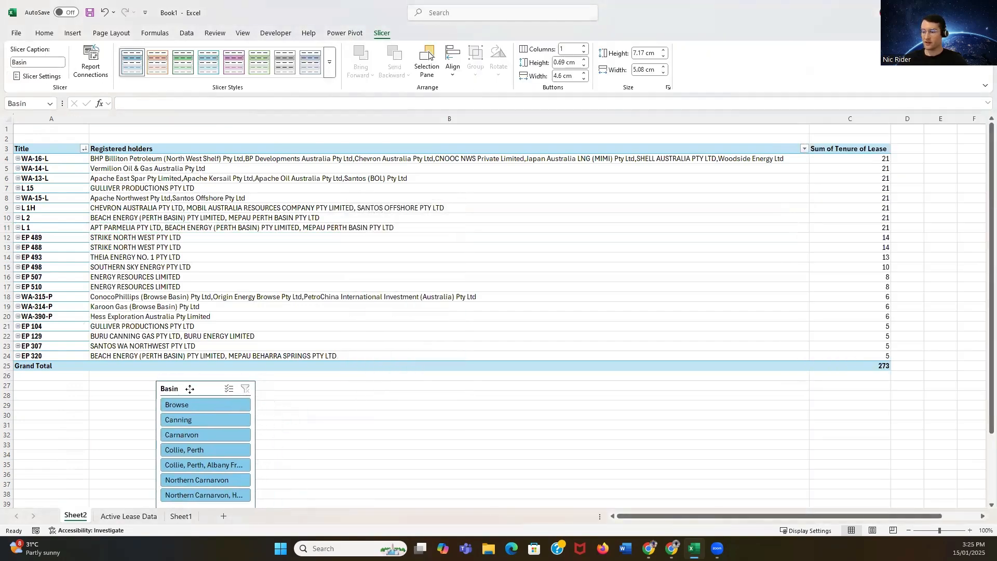
Filter the PivotTable to the Carnarvon basin, move the slicer up closer to the table, and switch the filter to Canning.
{"action": "left_click", "coordinate": [240, 438]}
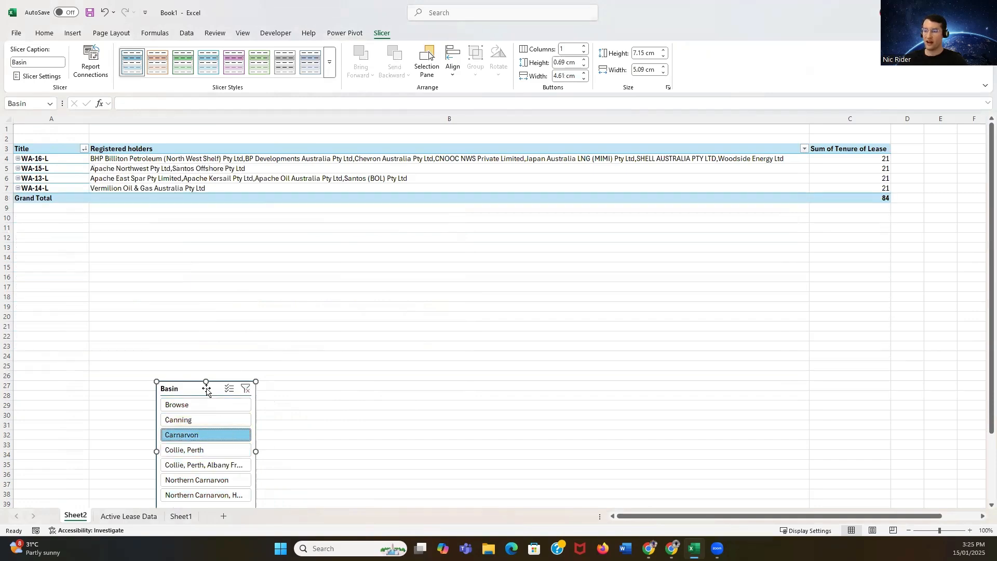
{"action": "left_click_drag", "start_coordinate": [206, 390], "coordinate": [210, 279]}
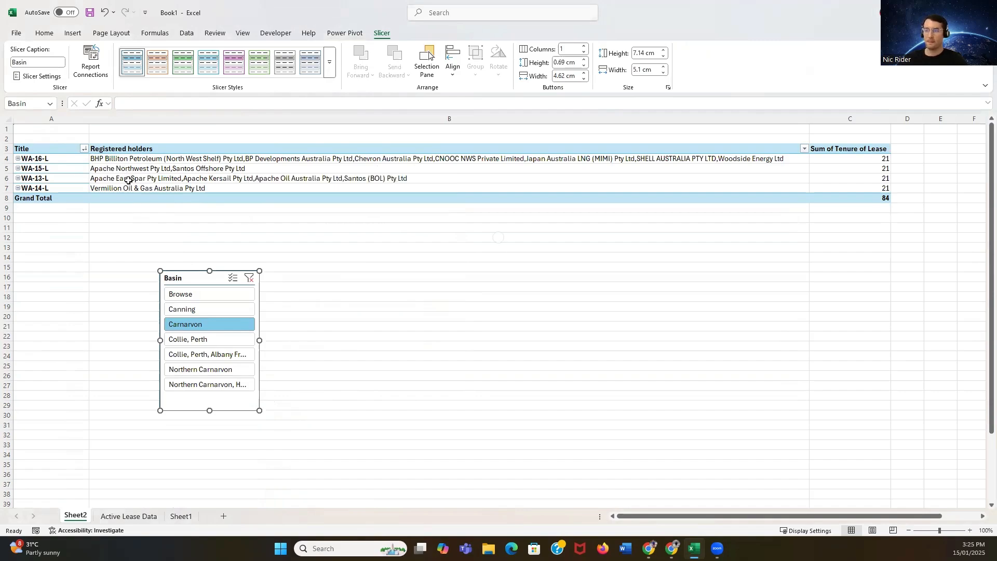
{"action": "left_click", "coordinate": [196, 310]}
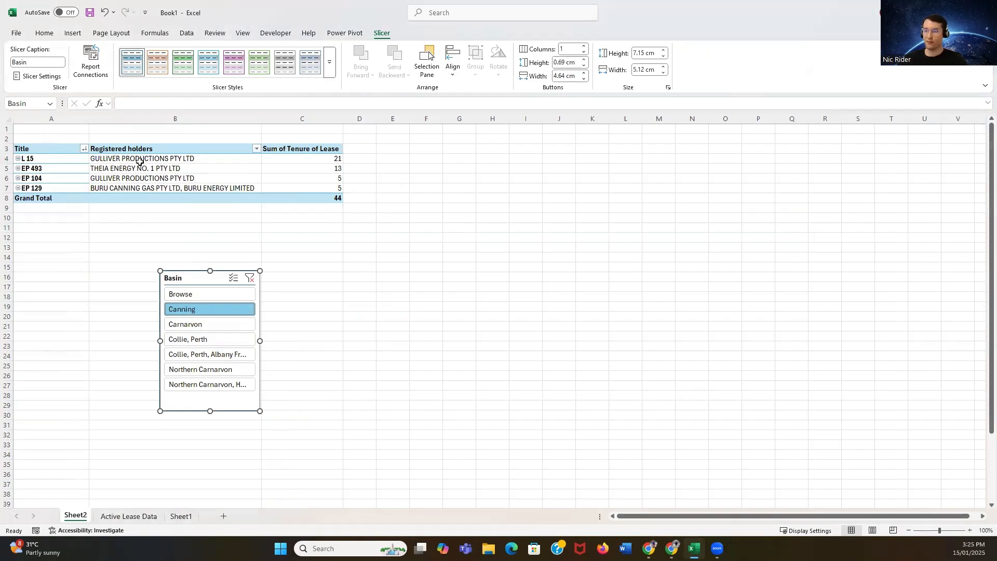
Clear the Basin slicer's filter and move the slicer back below the full PivotTable.
{"action": "left_click", "coordinate": [250, 278]}
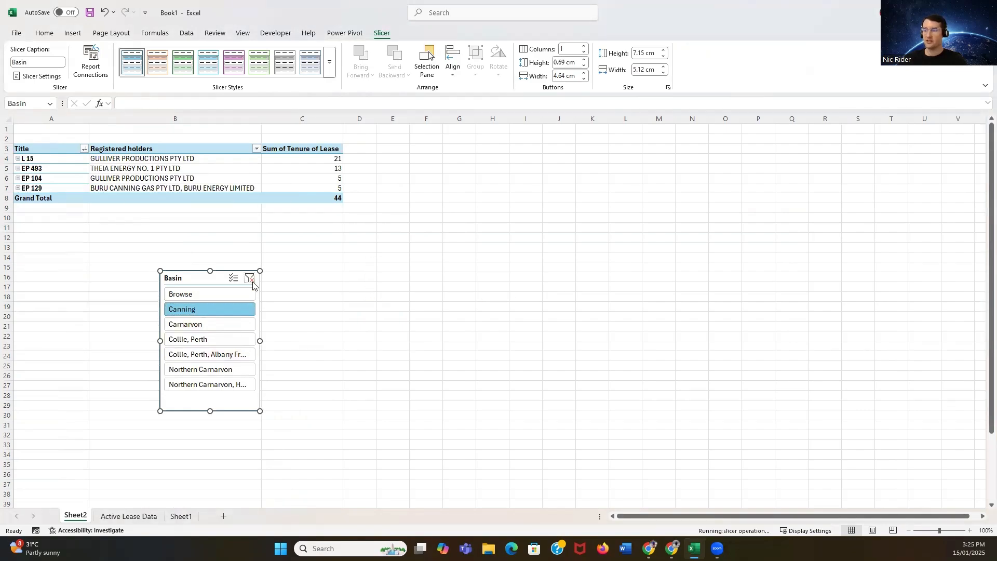
{"action": "left_click_drag", "start_coordinate": [217, 280], "coordinate": [203, 389]}
{"action": "left_click", "coordinate": [303, 393]}
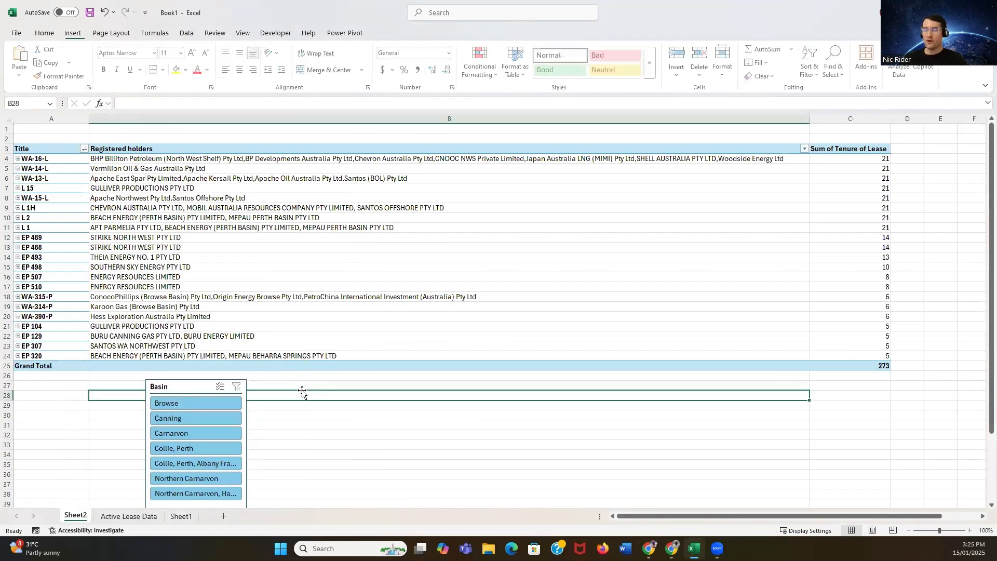